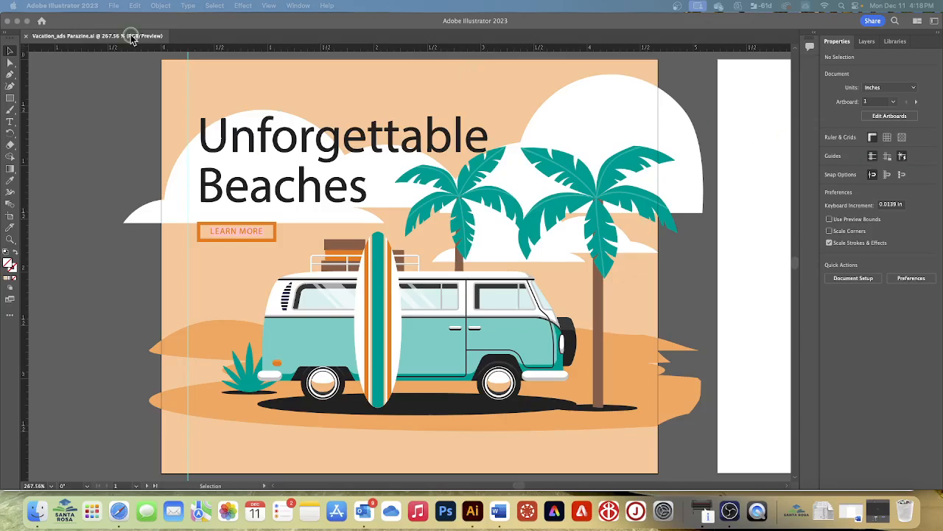
Step: Select the Unforgettable Beaches headline and button group on the first artboard and hide its bounding box
left_click(9, 53)
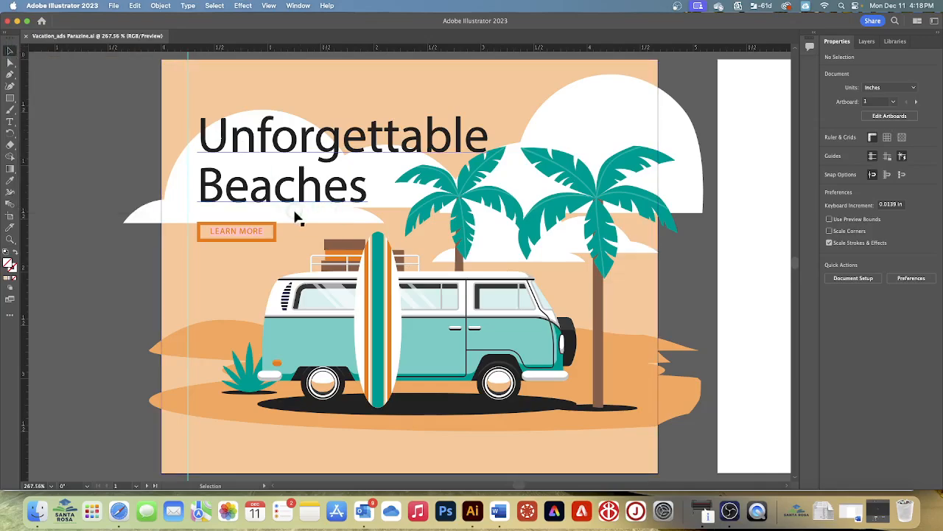
left_click(304, 172)
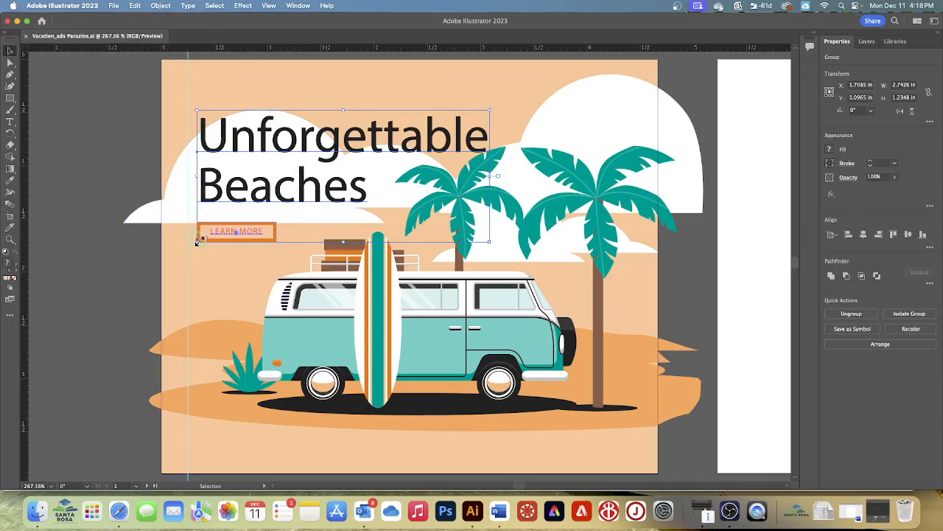
left_click(269, 6)
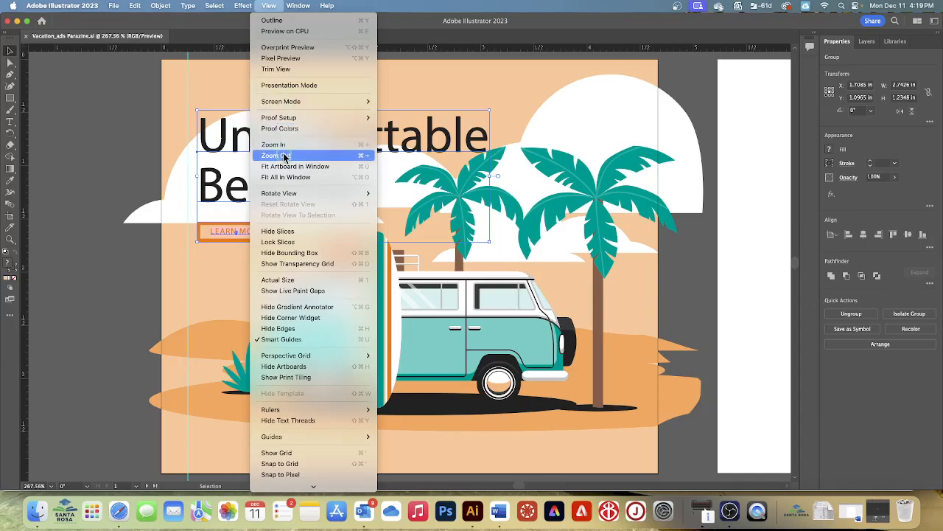
left_click(288, 255)
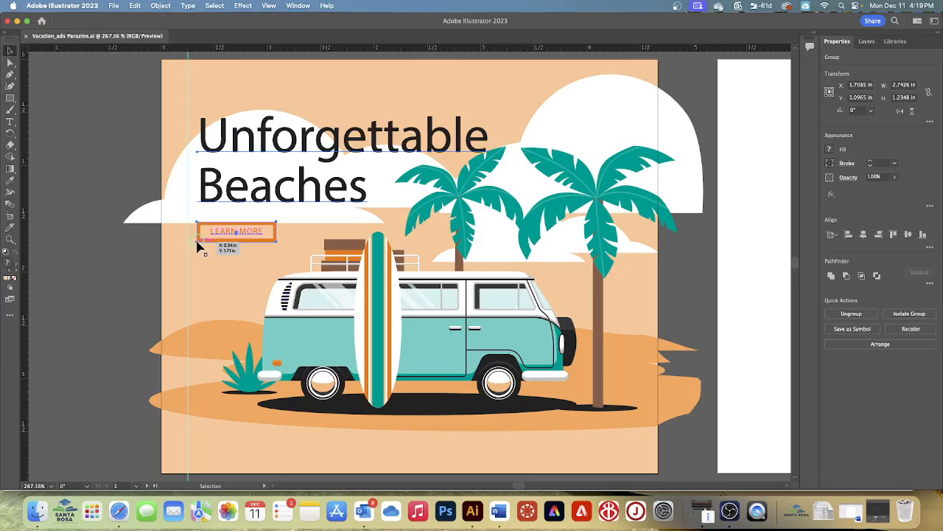
Step: Move the headline and button group so that its left edge snaps to the vertical guide
left_click_drag(197, 242, 190, 246)
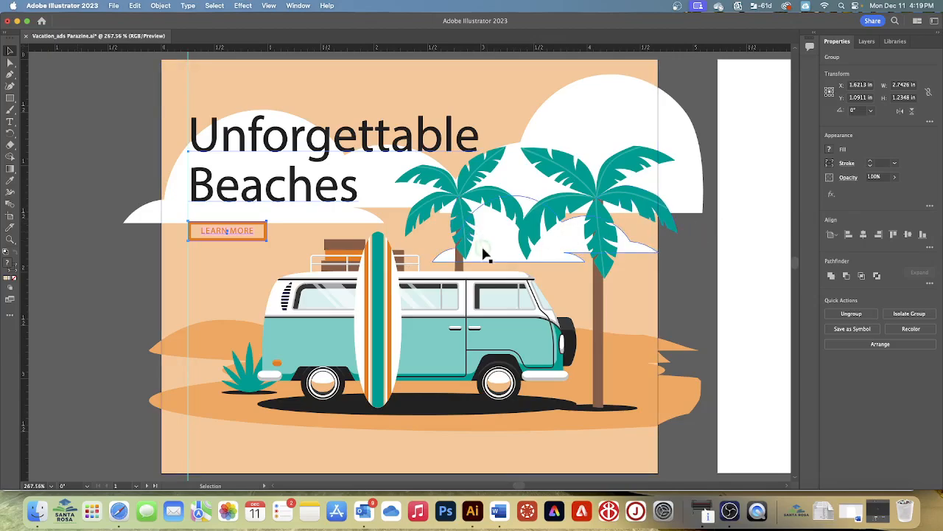
mouse_move(190, 246)
left_mouse_down()
mouse_move(204, 246)
mouse_move(188, 247)
left_mouse_up()
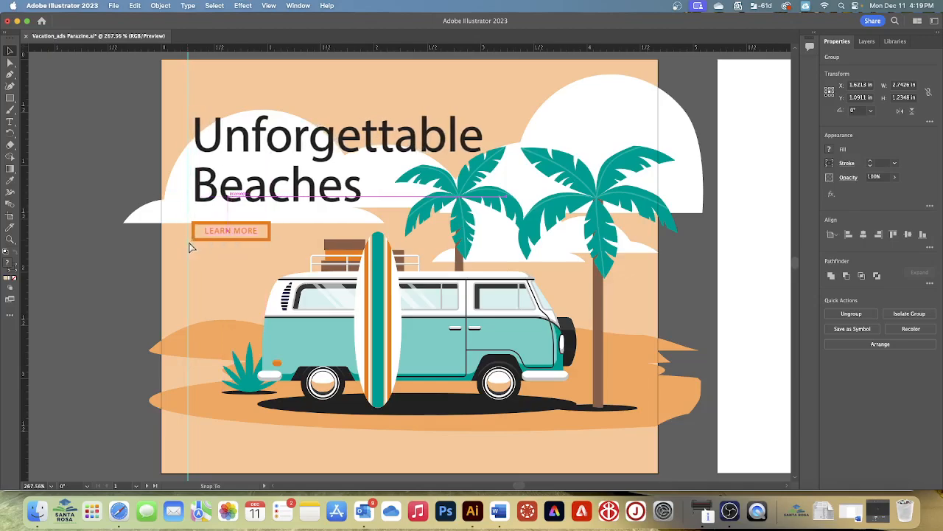
key("super+z")
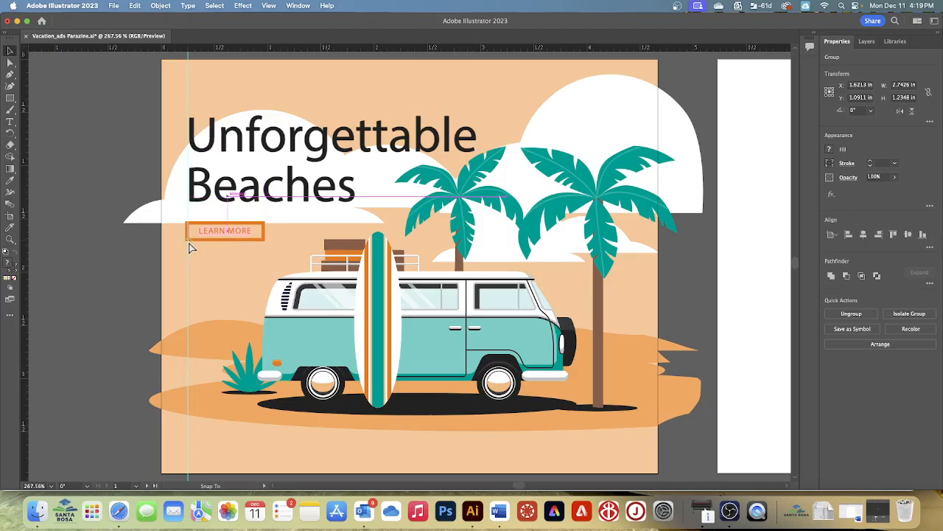
key("super+shift+z")
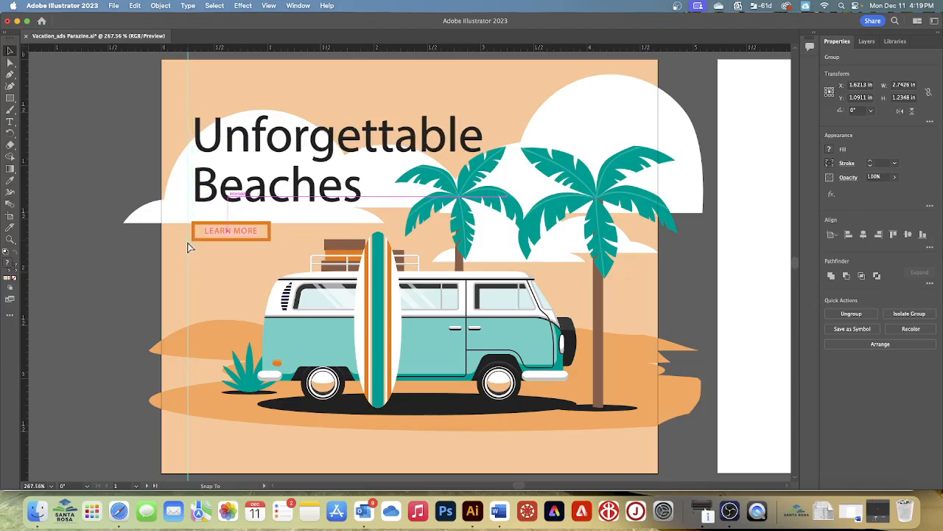
key("super+z")
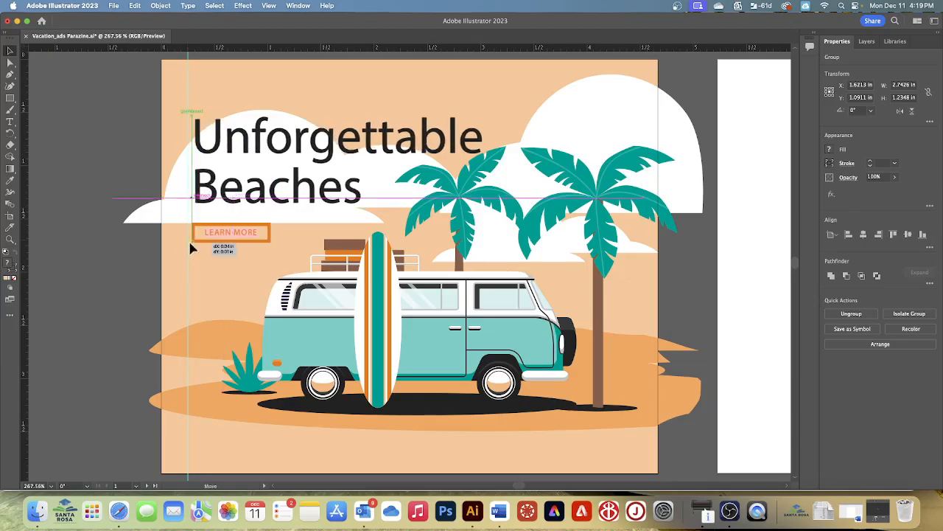
left_click_drag(188, 248, 190, 250)
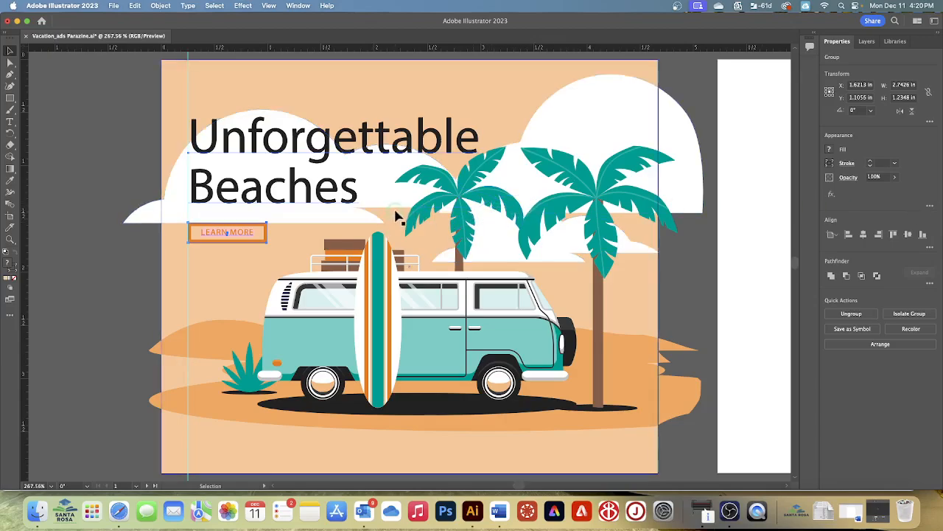
Step: Fine-tune the headline group's placement by its lower-left corner, keeping its left edge snapped to the vertical guide
key("a")
key("super+equal")
key("super+equal")
key("super+equal")
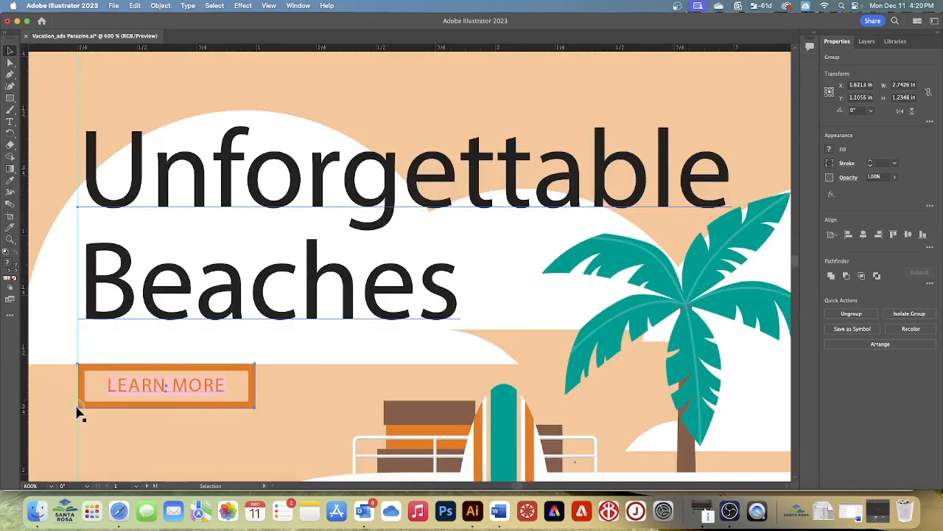
left_click(114, 411)
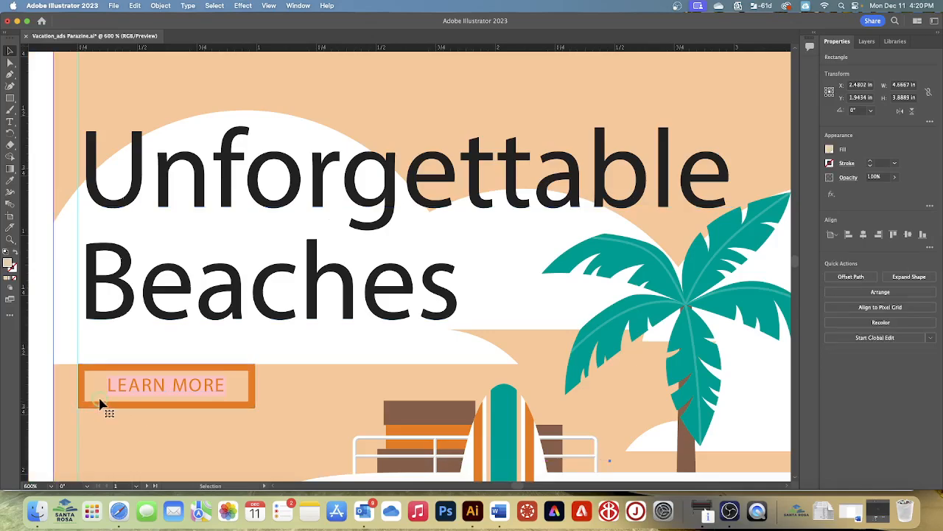
key("super+z")
left_click(150, 405)
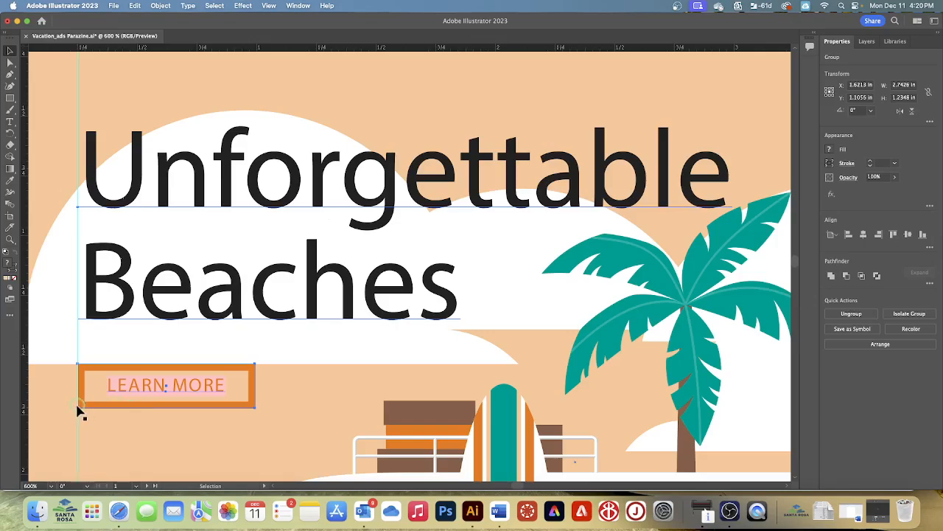
mouse_move(76, 408)
left_mouse_down()
mouse_move(106, 404)
mouse_move(107, 412)
mouse_move(80, 412)
left_mouse_up()
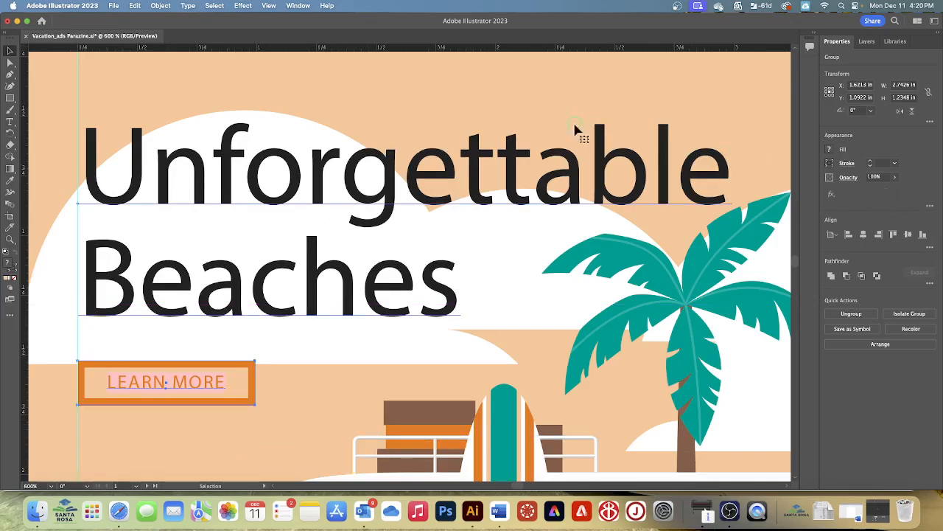
Step: Turn the bounding box back on and make the blank second artboard active
left_click(271, 6)
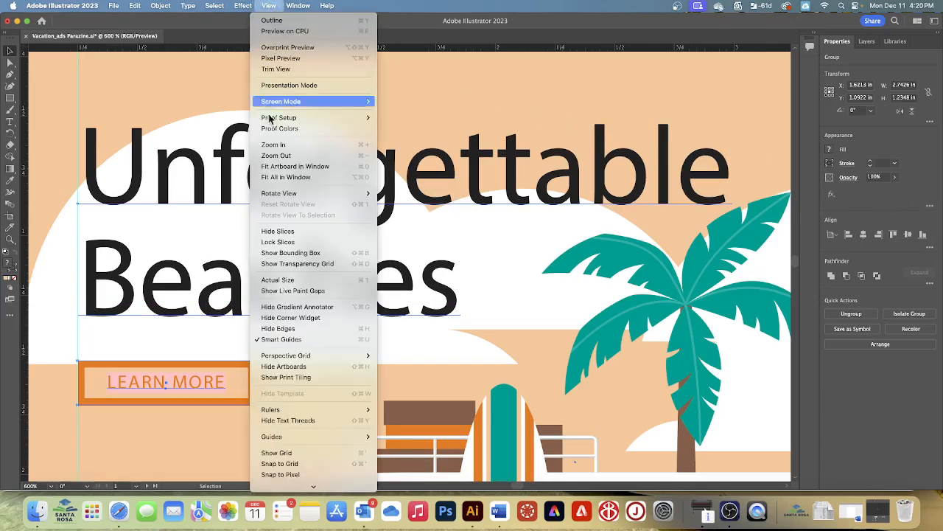
left_click(291, 252)
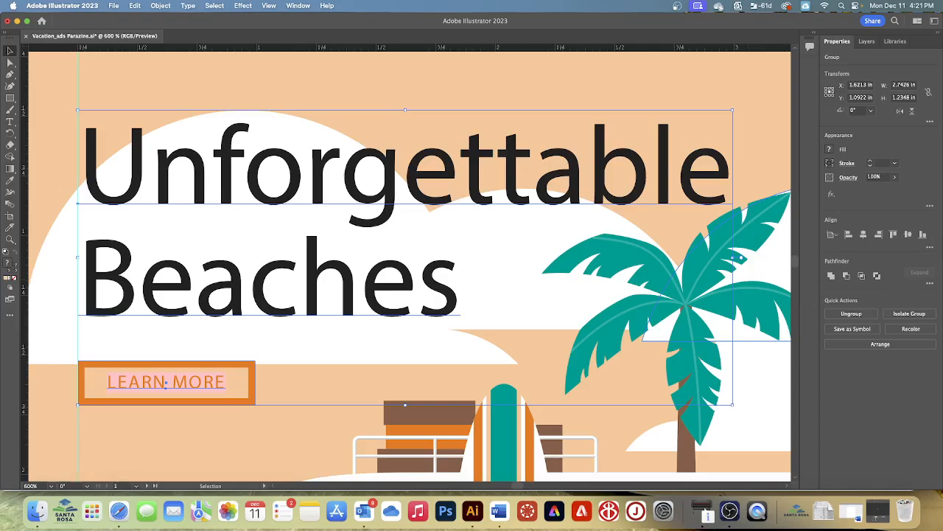
left_click(269, 6)
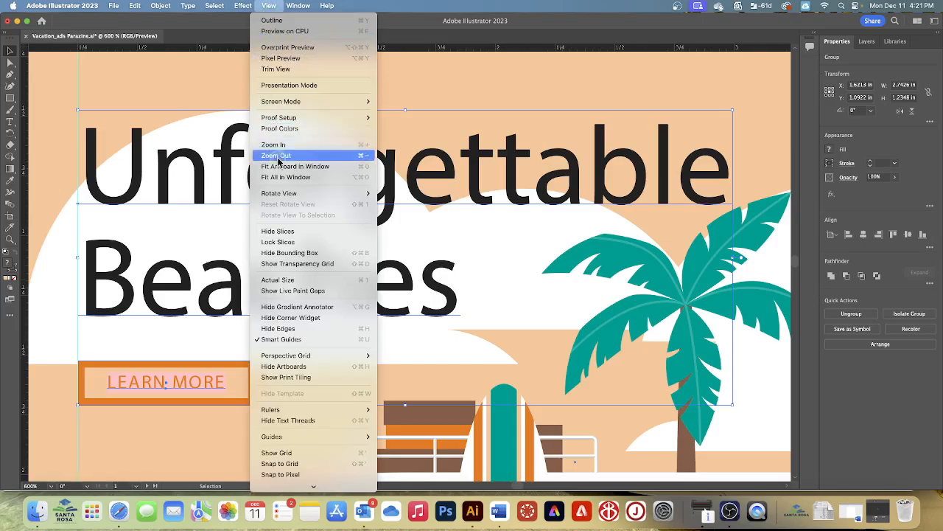
left_click(313, 176)
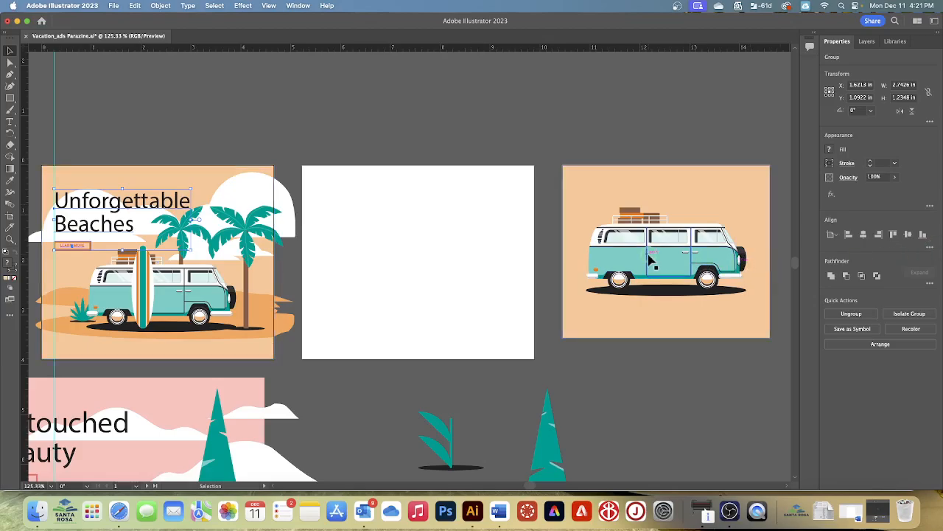
left_click(433, 245)
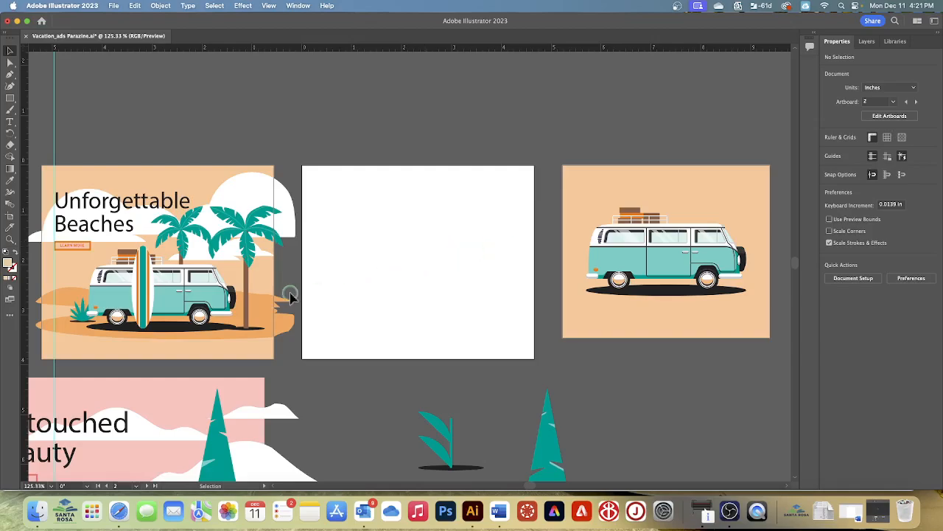
Step: Position the pink Untouched Beauty group at X 0 in, Y 0 in on the second artboard, using its top-left reference point
scroll(221, 353, "down", 2)
left_click(190, 379)
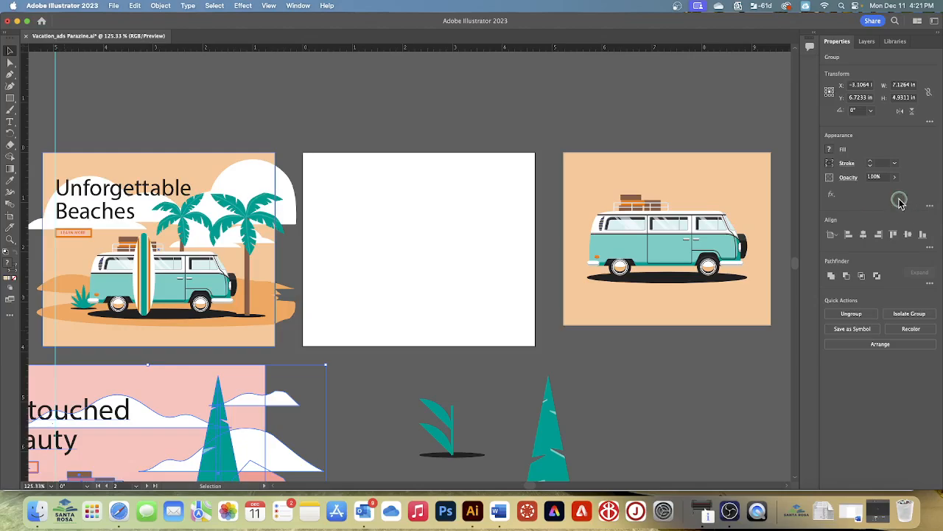
left_click(826, 87)
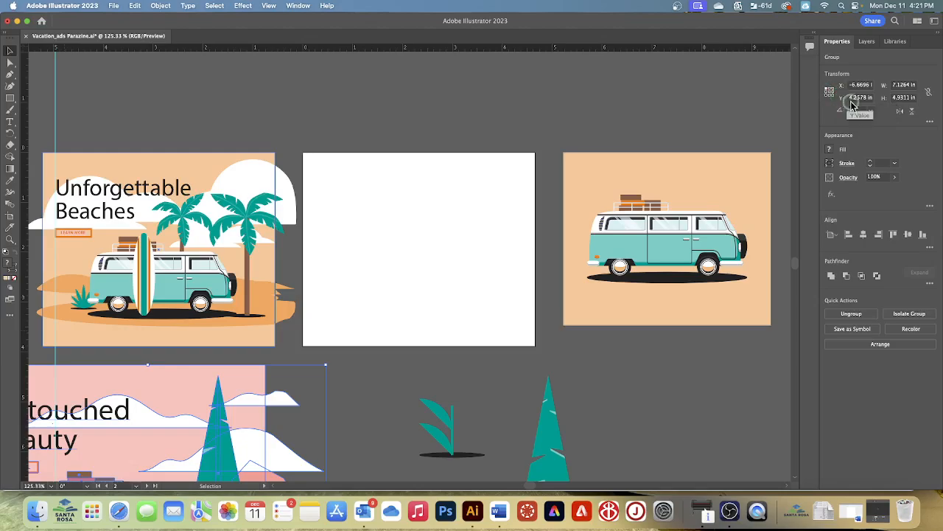
left_click(864, 86)
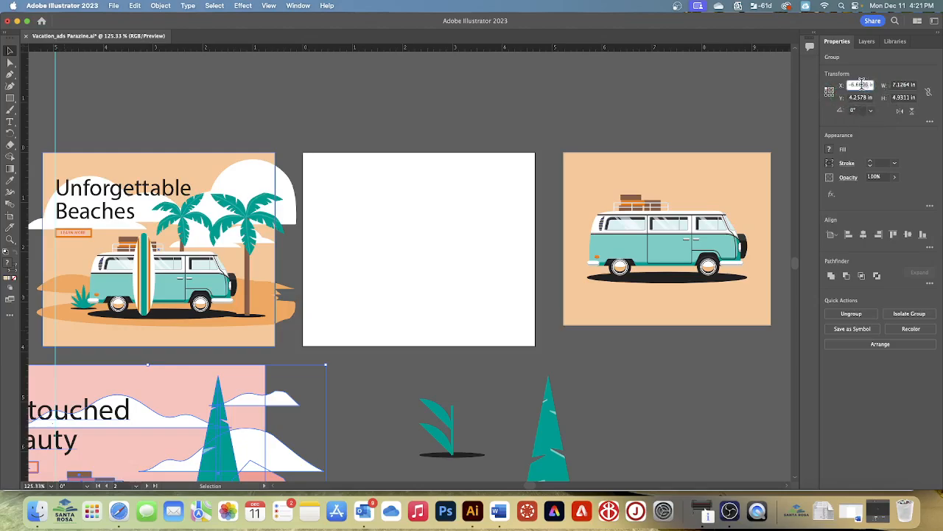
left_click_drag(870, 86, 818, 88)
type("0 in")
key("Tab")
type("0")
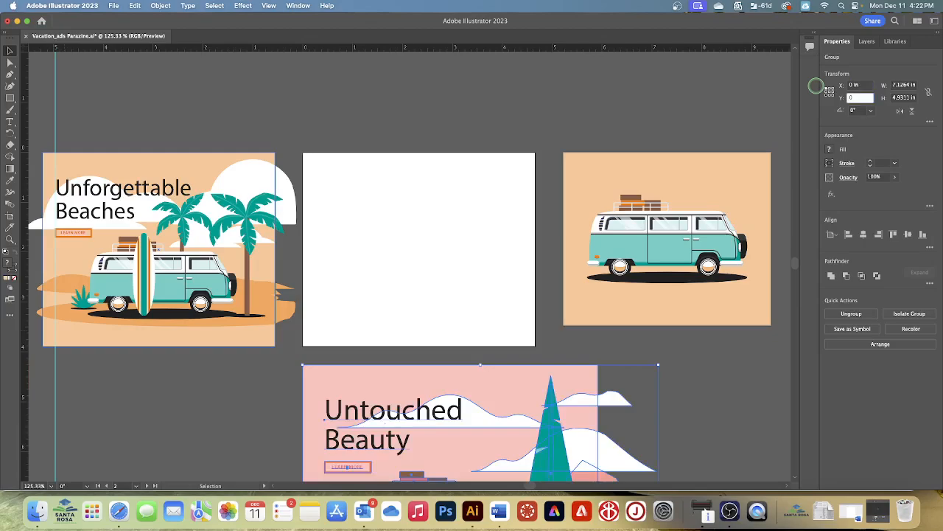
key("Return")
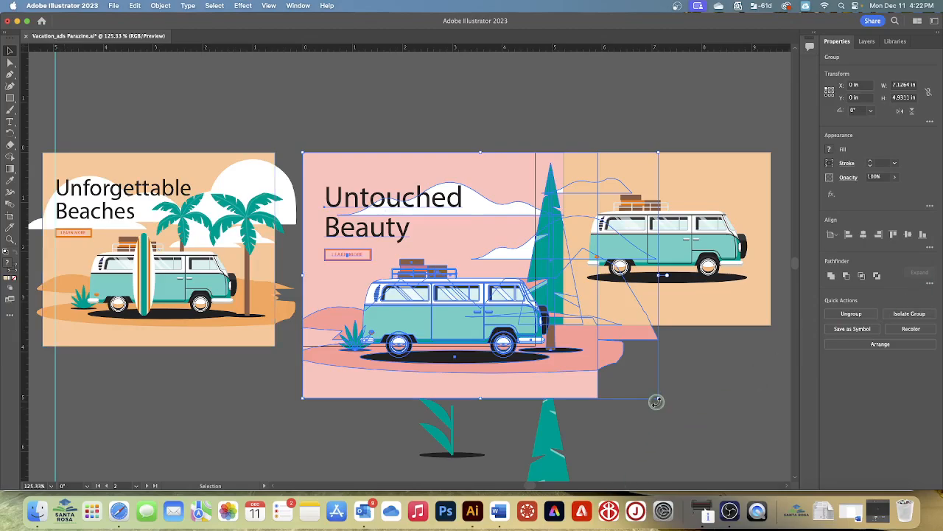
Step: Scale the Untouched Beauty group down proportionally to about 5.62 by 3.89 in to fit the second artboard, and deselect it
left_click_drag(656, 398, 583, 381)
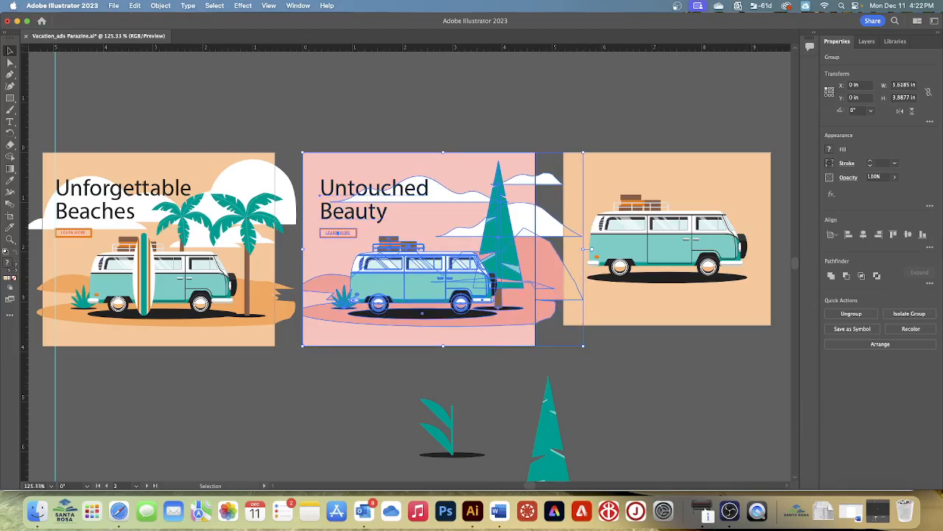
left_click(211, 6)
left_click(218, 42)
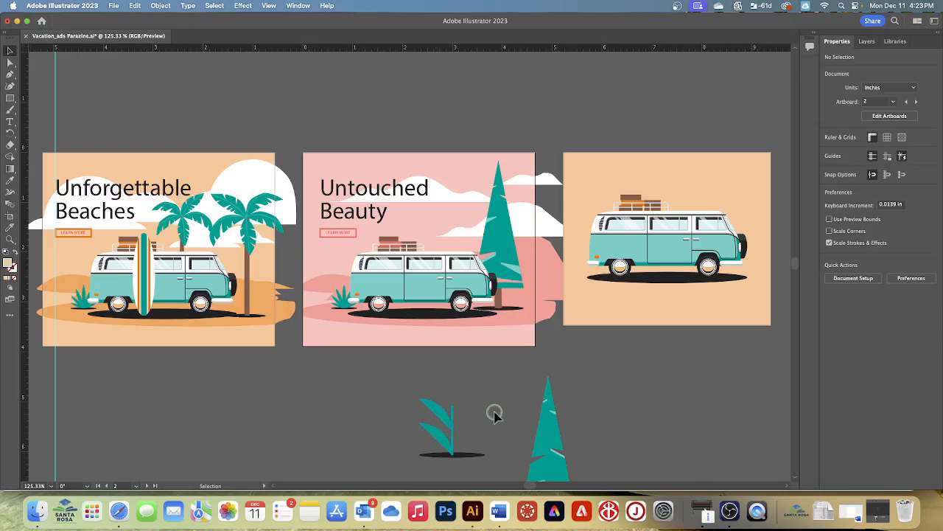
Step: Select the two leaves, stem and shadow ellipse of the plant below the second artboard and hide the selection edges
scroll(493, 412, "down", 3)
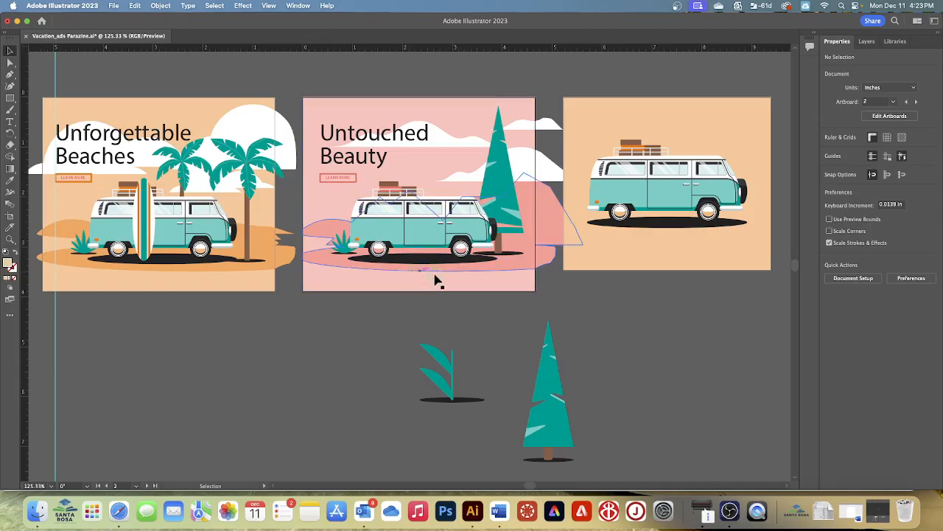
left_click(409, 312)
left_click_drag(376, 315, 486, 415)
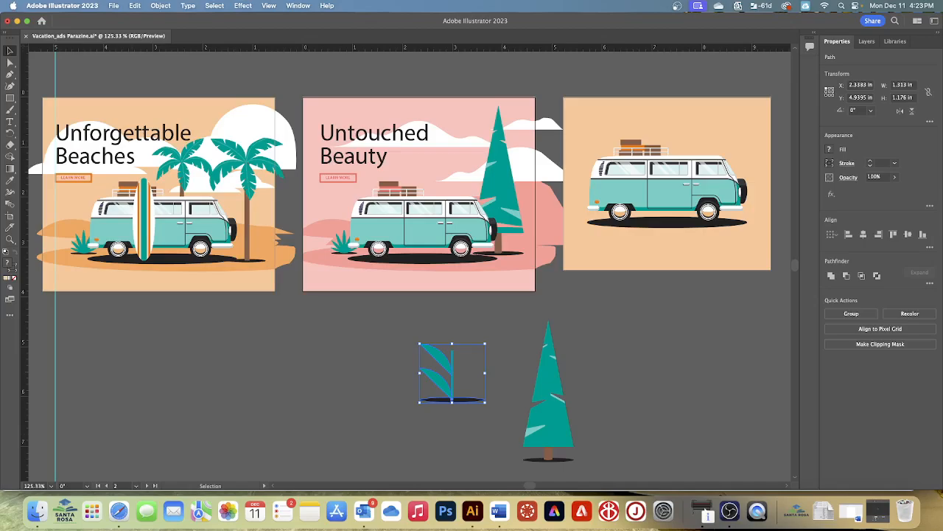
key("super+equal")
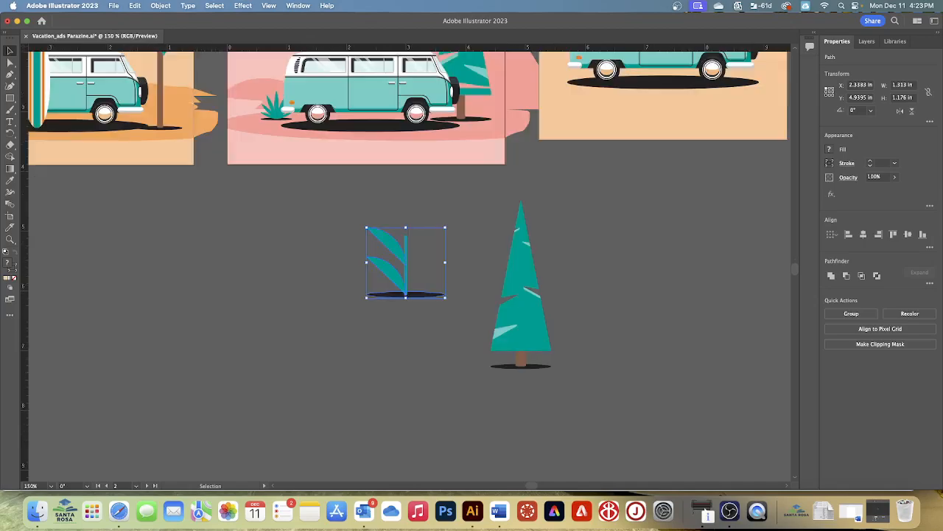
key("super+equal")
key("super+equal")
key("super+equal")
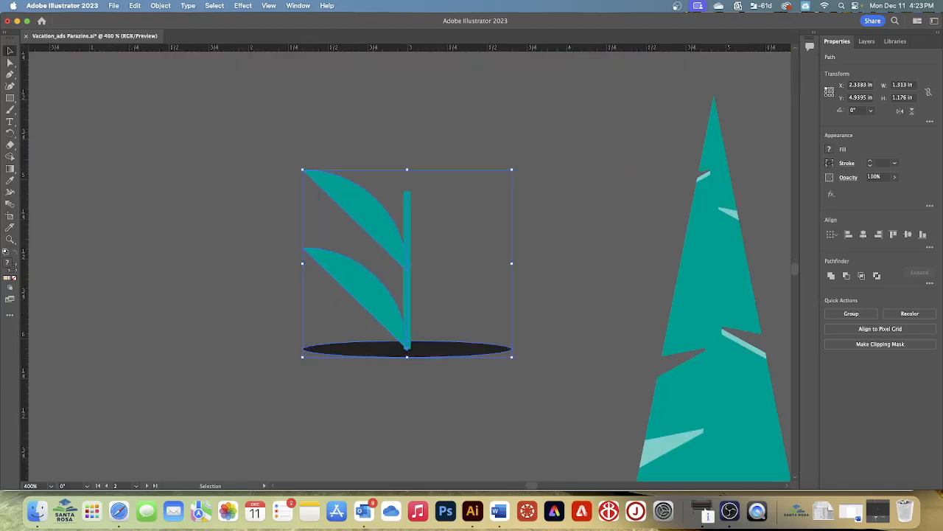
key("super+equal")
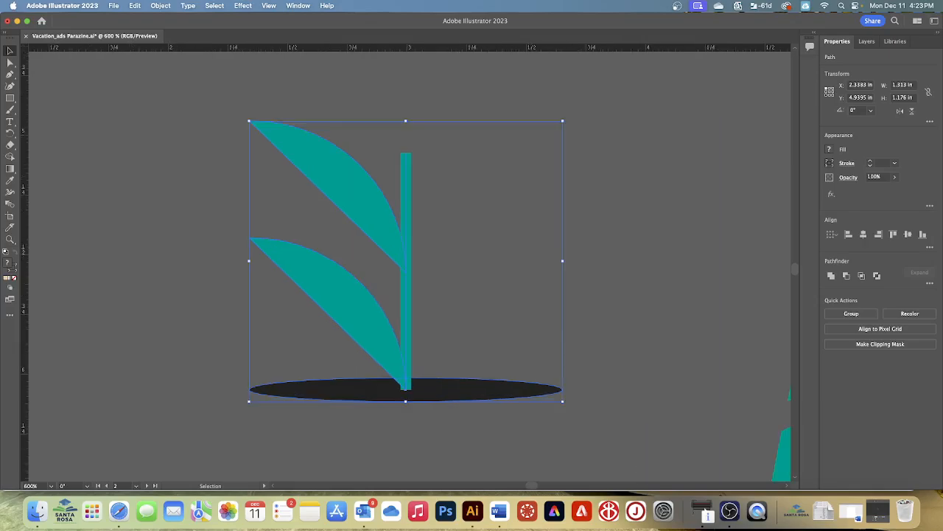
left_click(269, 6)
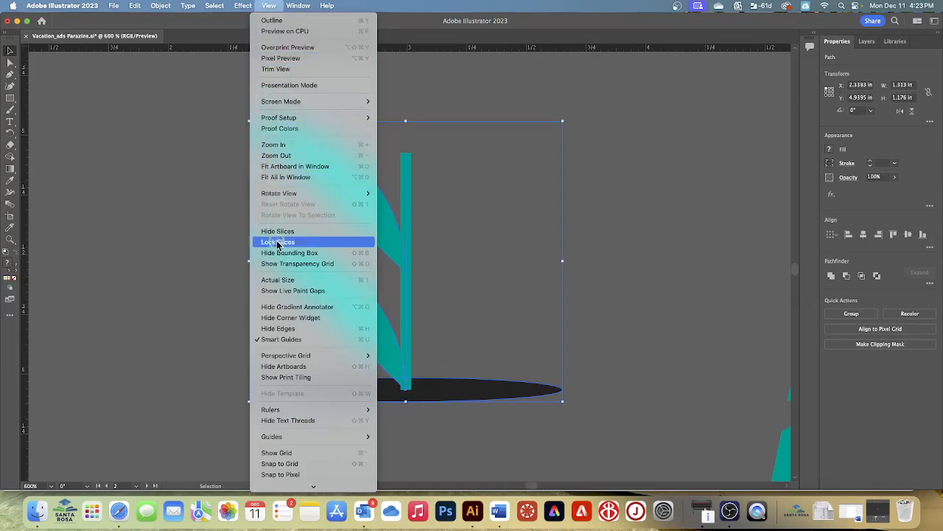
left_click(286, 329)
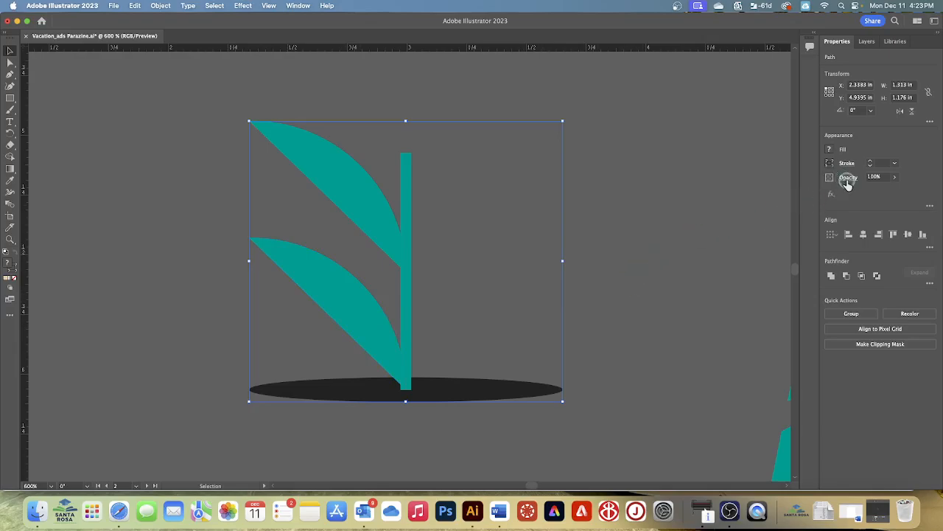
Step: Set the plant selection's reference point to its center and link its width and height proportions
left_click(830, 95)
left_click(929, 92)
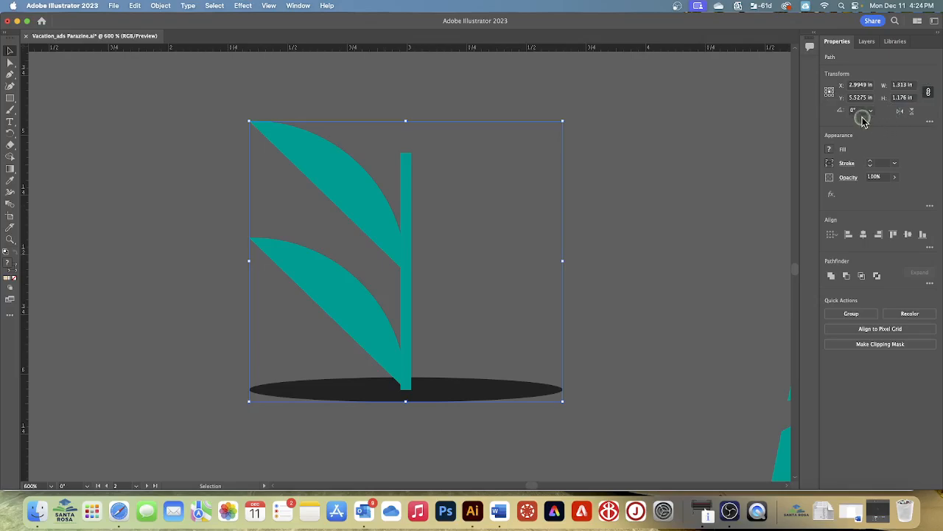
left_click(914, 86)
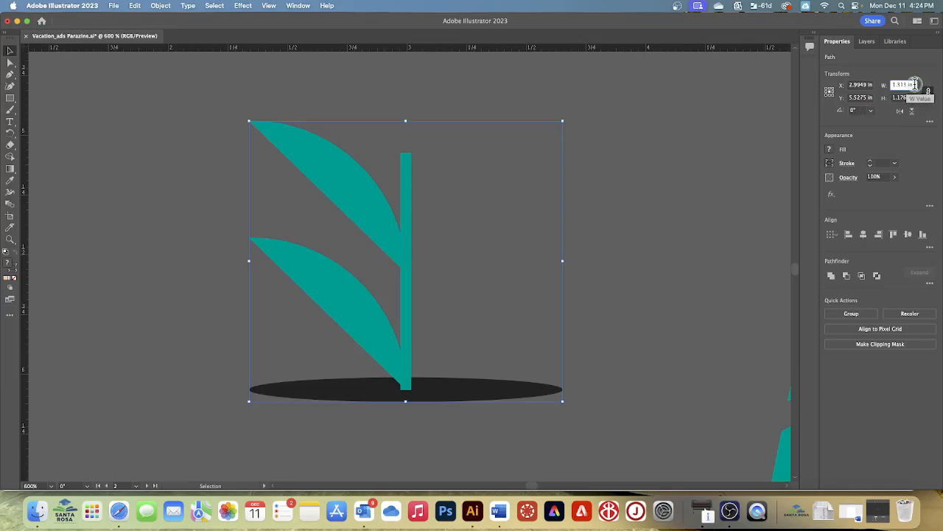
type("4")
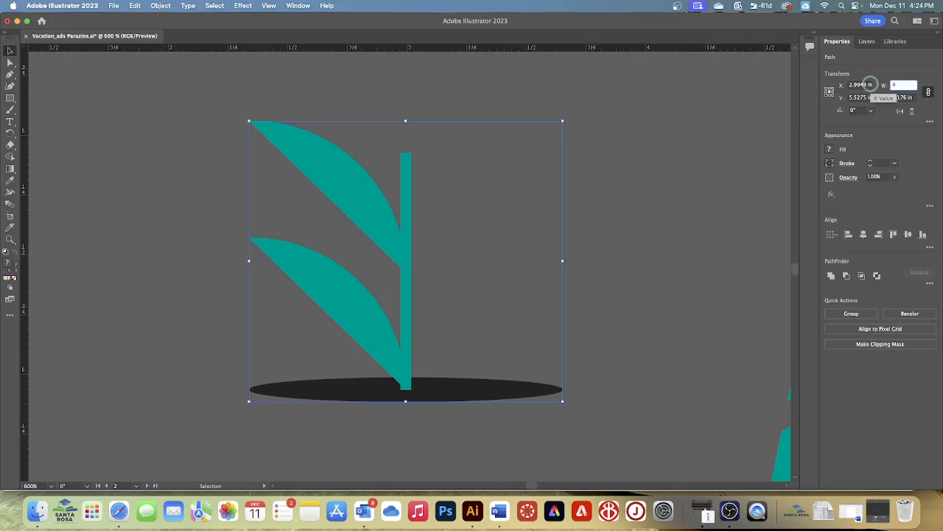
type("0")
key("Return")
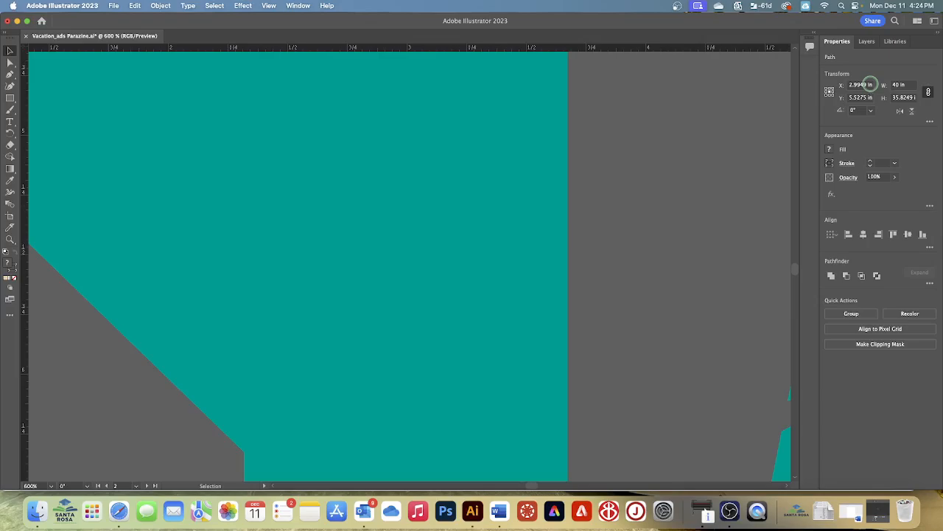
key("super+z")
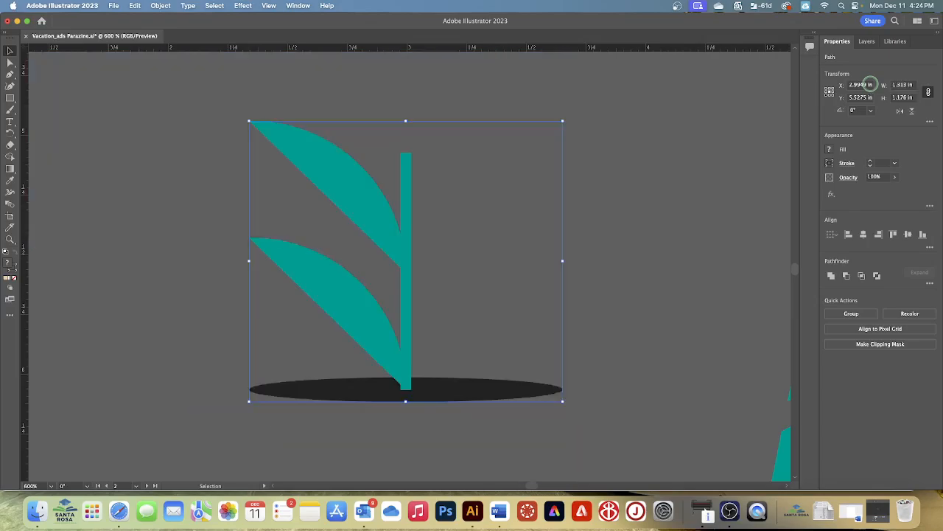
right_click(908, 85)
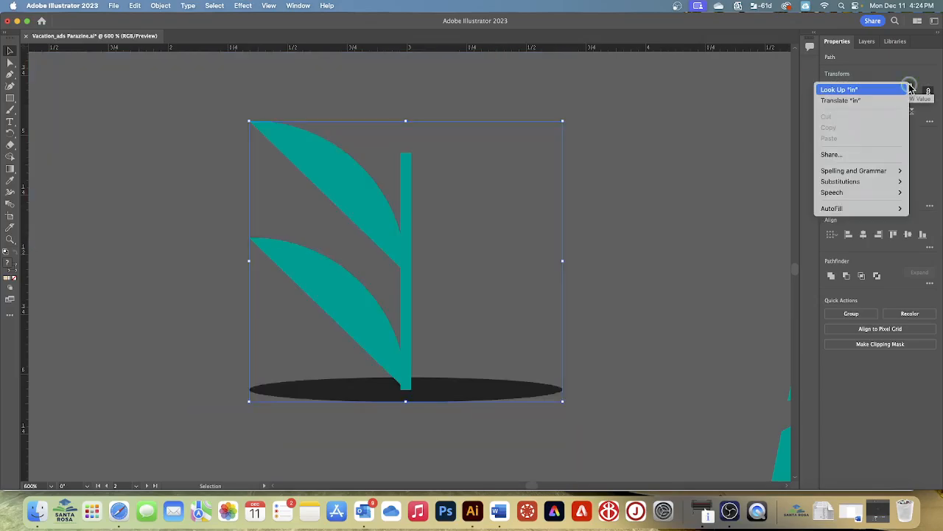
left_click(910, 89)
left_click(894, 70)
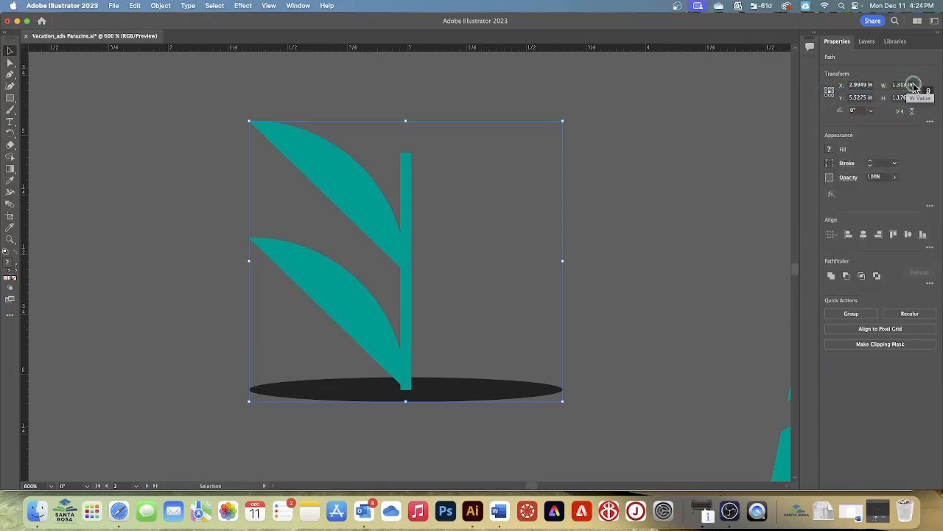
Step: Try scaling the selected plant proportionally to 40% of its width from its center
left_click(911, 85)
type("40")
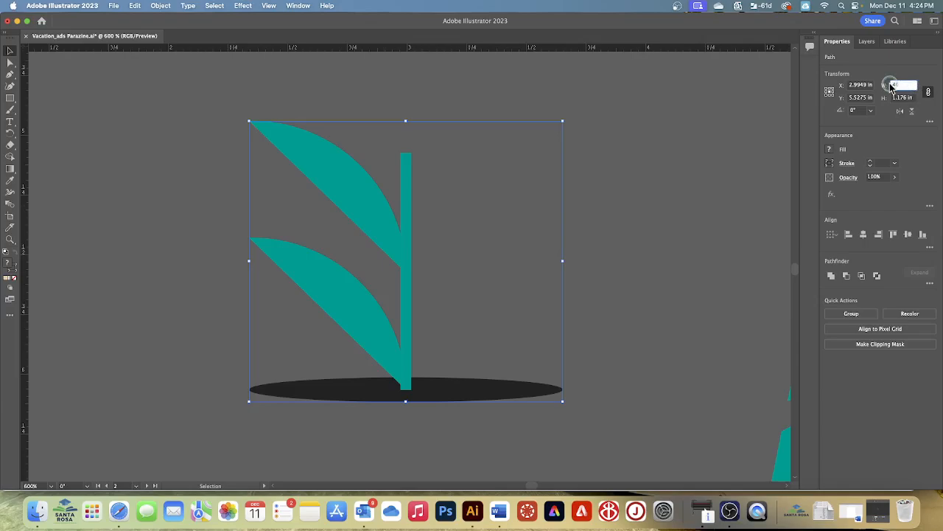
type("%")
key("Return")
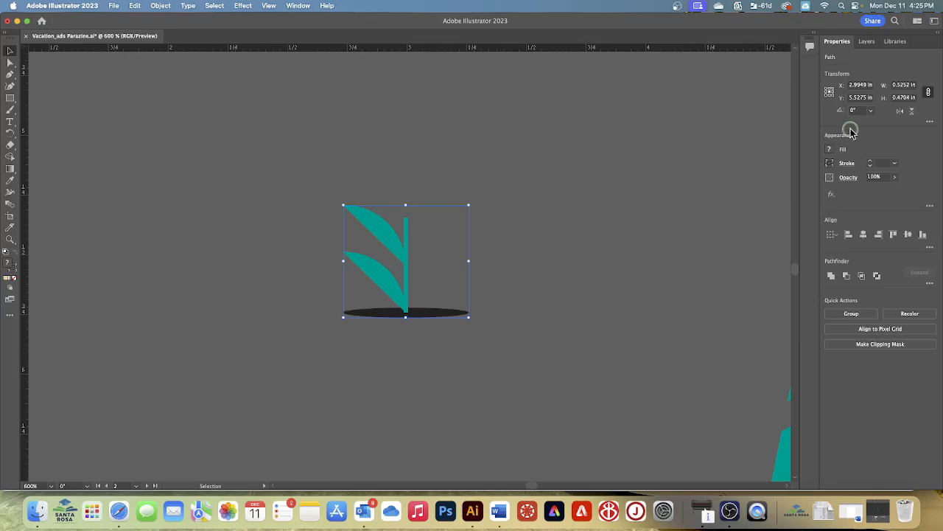
Step: Show the selection edges again and undo the plant's last scaling
left_click(269, 7)
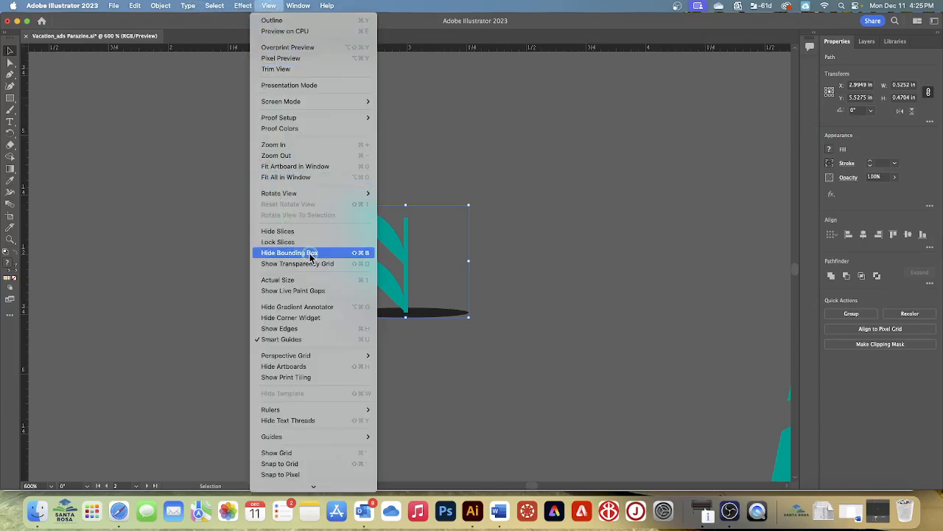
left_click(276, 329)
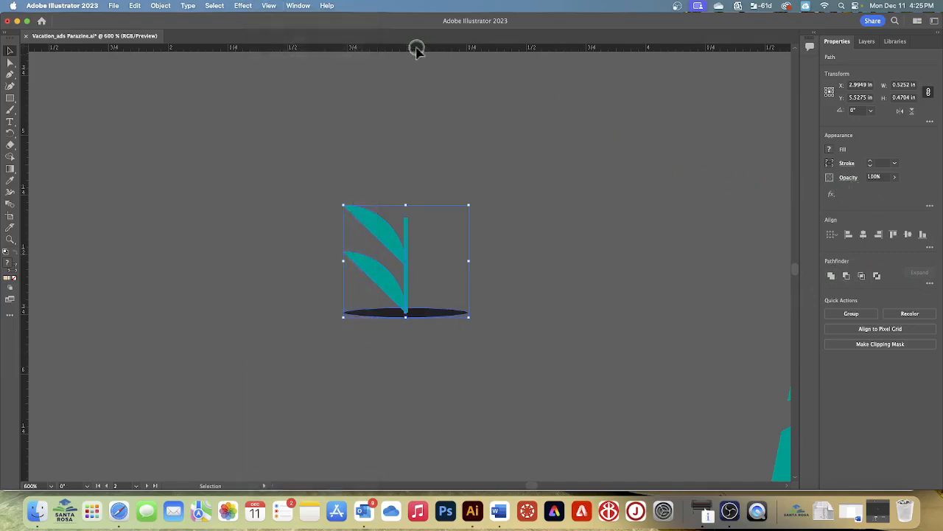
left_click(135, 5)
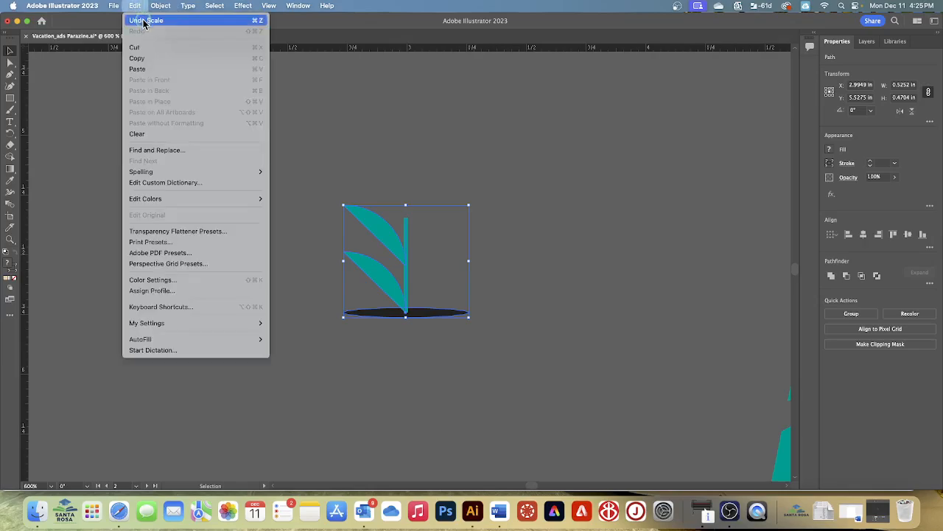
left_click(143, 21)
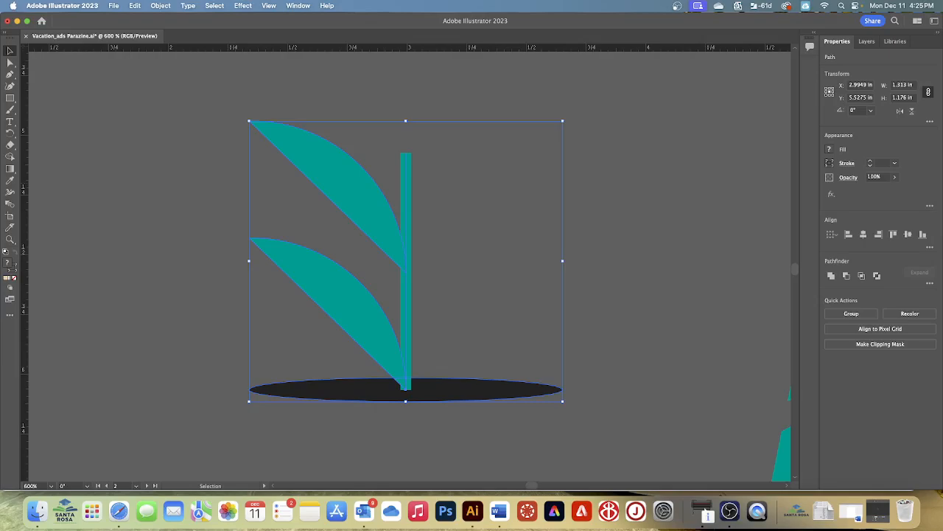
Step: Scale the plant proportionally to 40% of its width from its center, keeping Scale Strokes & Effects on
left_click(930, 121)
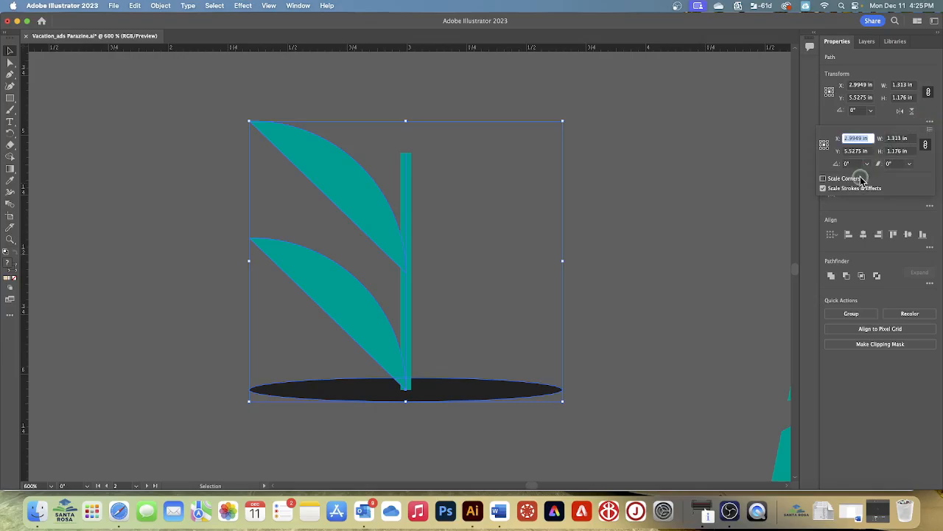
left_click(823, 188)
left_click(899, 138)
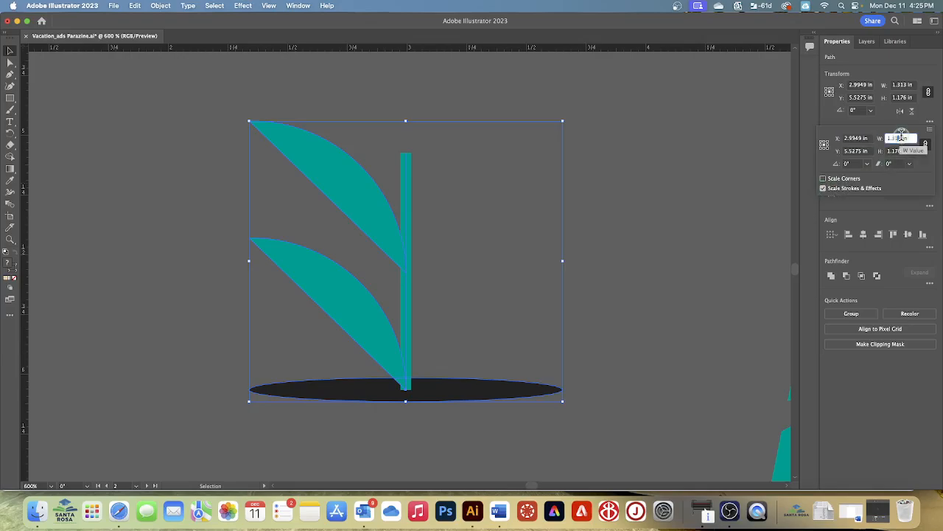
type("4 in")
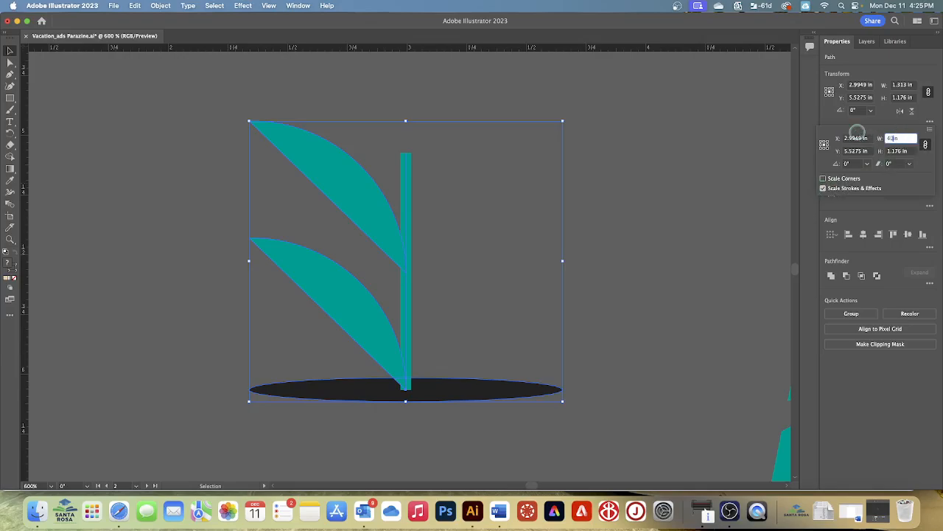
key("BackSpace")
key("BackSpace")
key("BackSpace")
key("BackSpace")
type("40%")
key("Return")
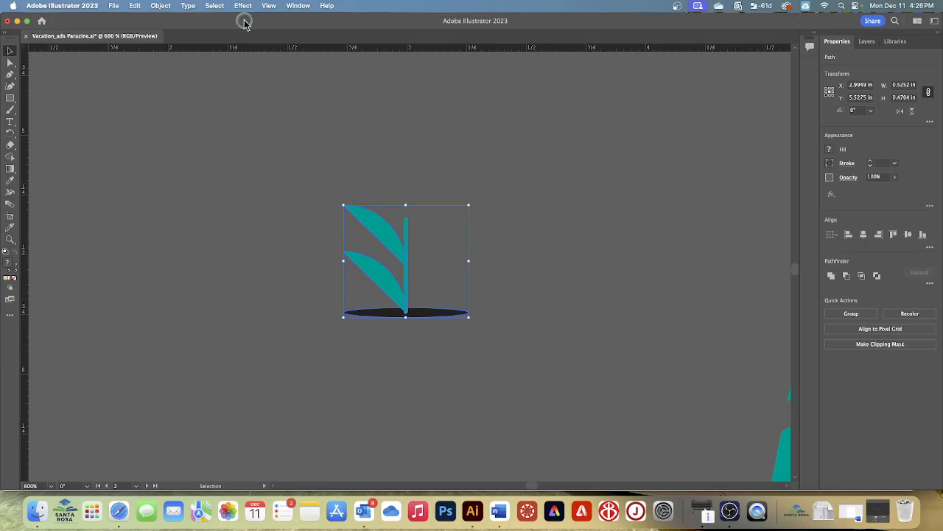
Step: Rotate the larger foreground palm tree on the Unforgettable Beaches artboard about 4° clockwise around the base of its trunk
left_click(270, 6)
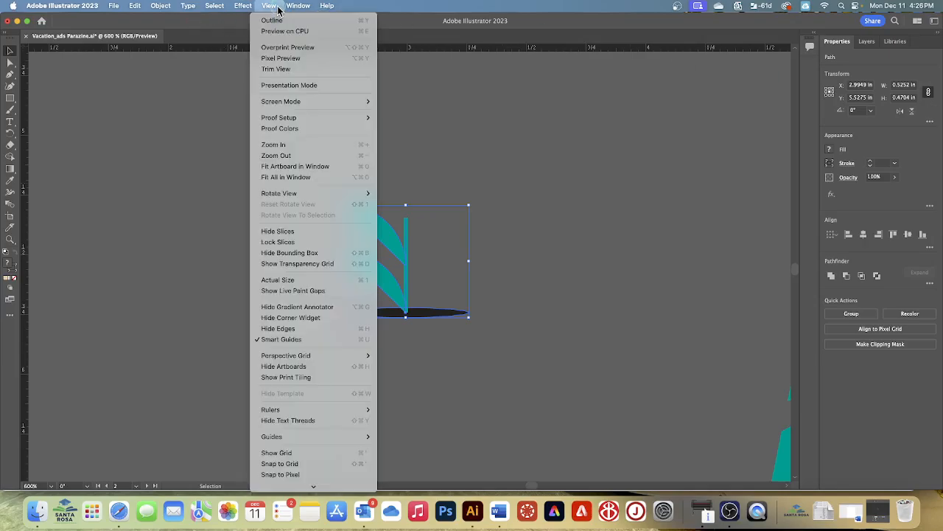
left_click(294, 179)
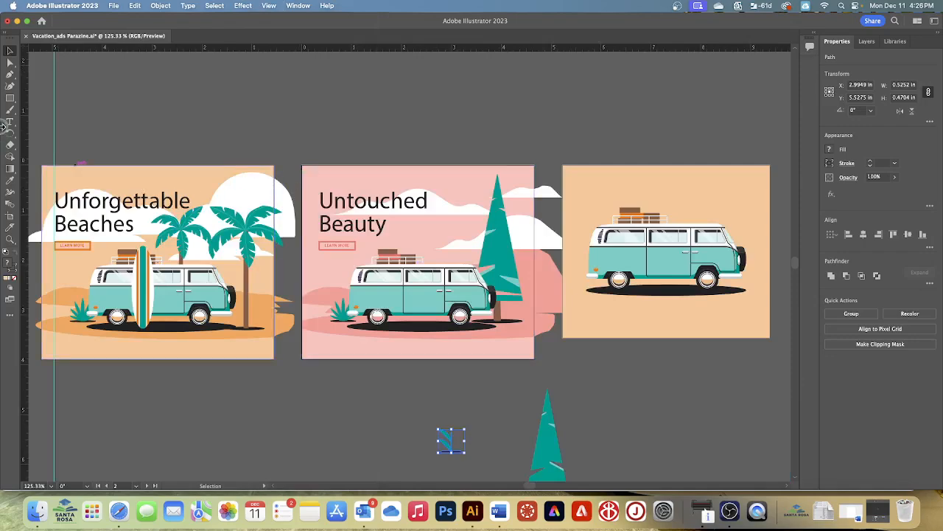
left_click(11, 52)
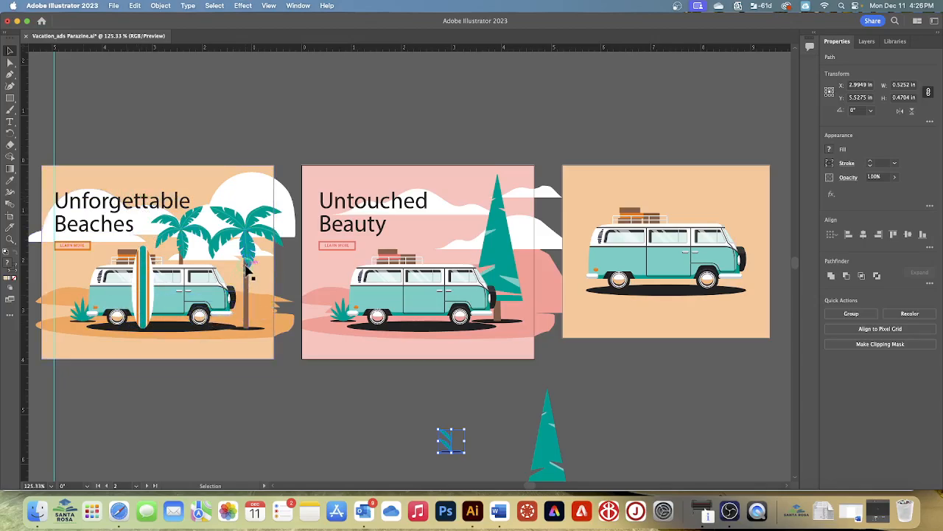
left_click(249, 287)
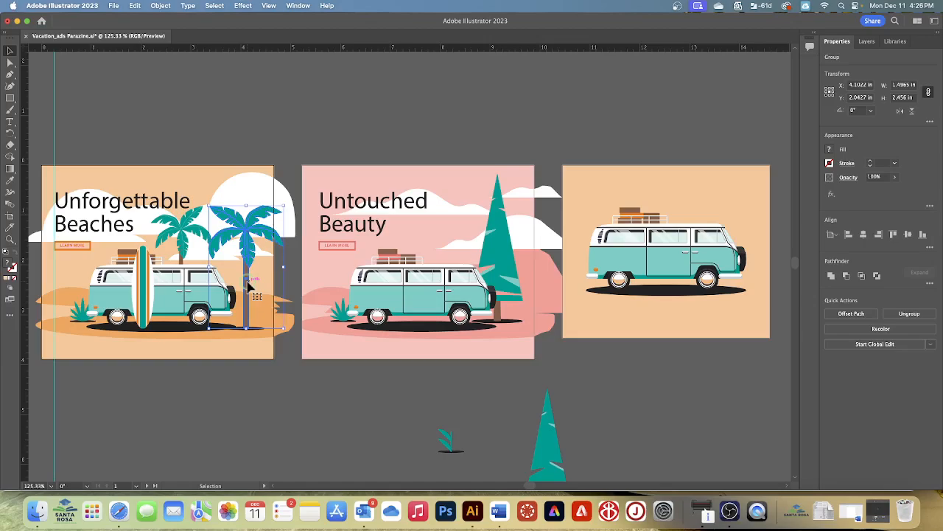
left_click(269, 6)
left_click(297, 166)
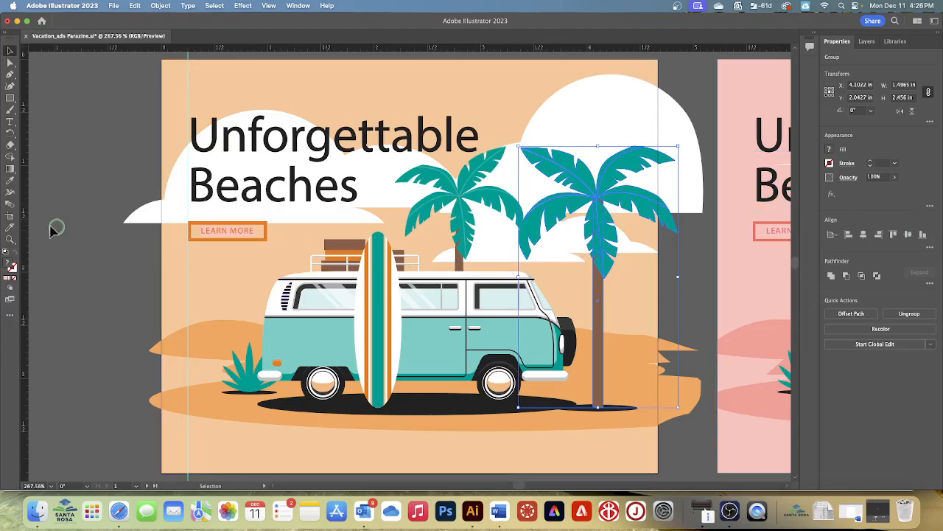
left_click(12, 133)
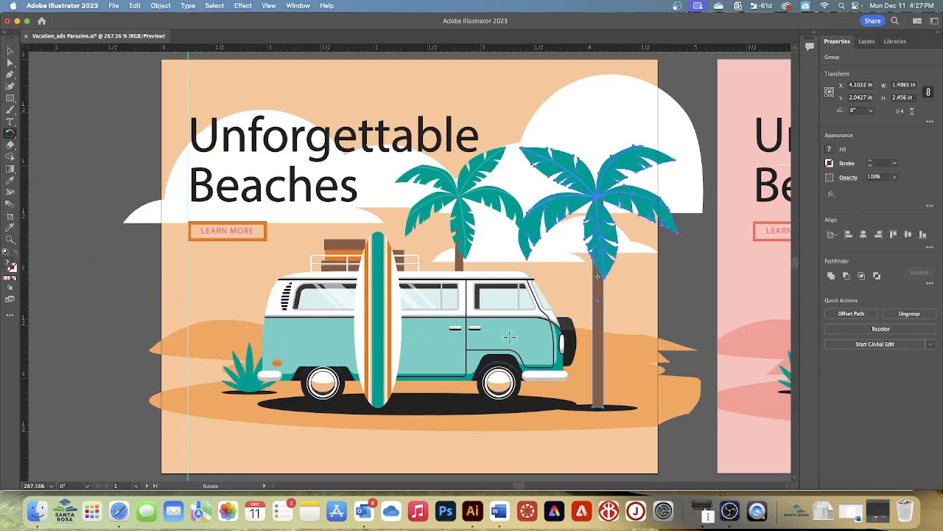
left_click(599, 406)
left_click_drag(601, 199, 614, 207)
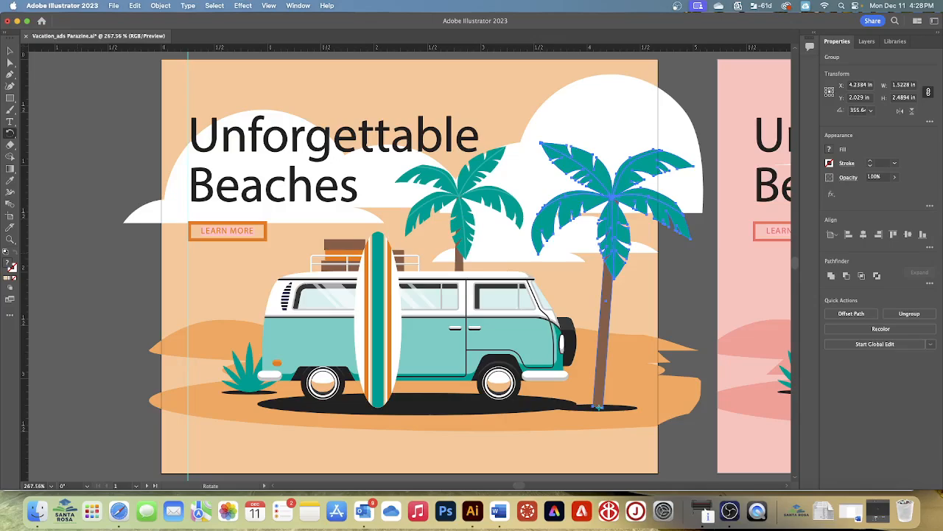
left_click(10, 49)
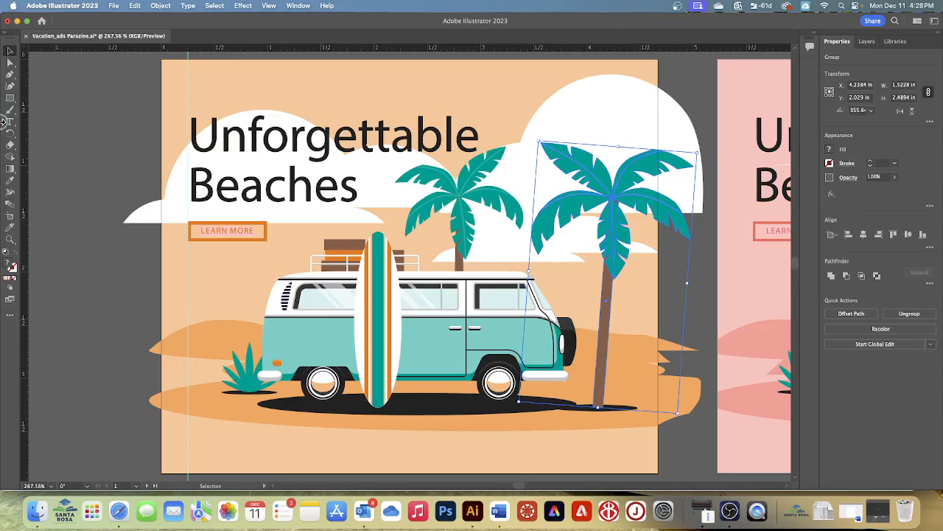
Step: Scale the three white clouds on the Unforgettable Beaches artboard individually to 70% horizontally and vertically with Transform Each
left_click(591, 101)
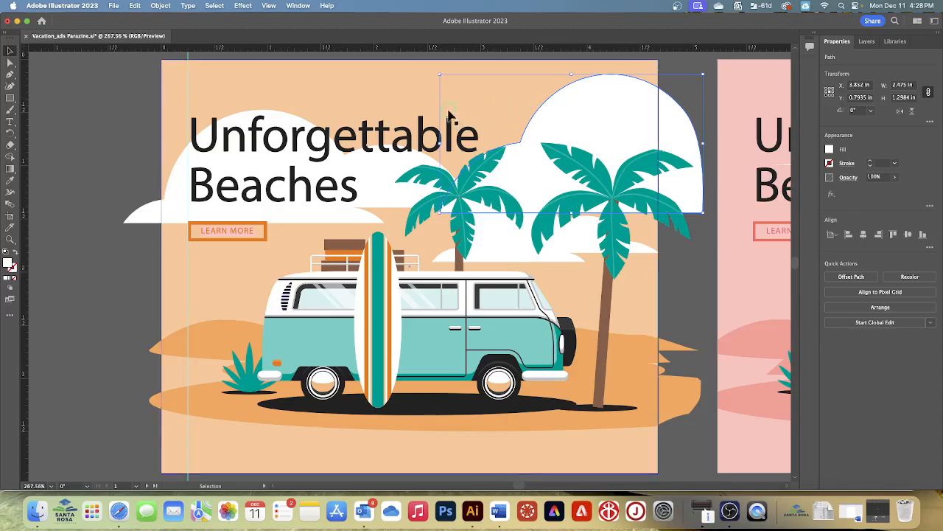
left_click(383, 174, "shift")
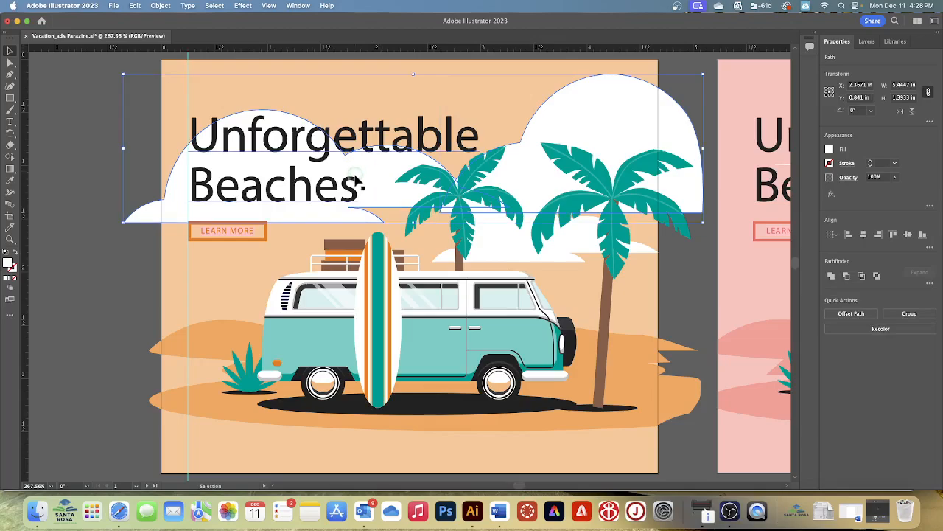
left_click(501, 237, "shift")
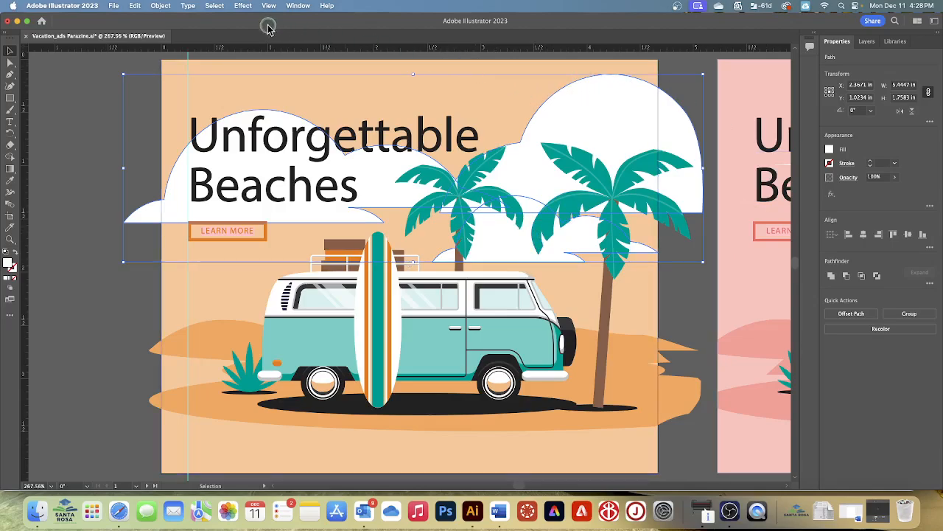
left_click(161, 6)
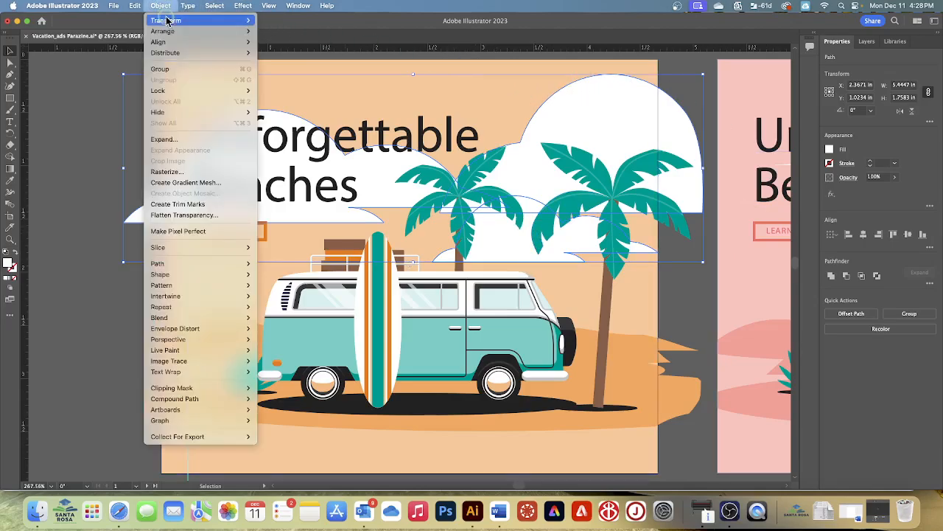
mouse_move(167, 21)
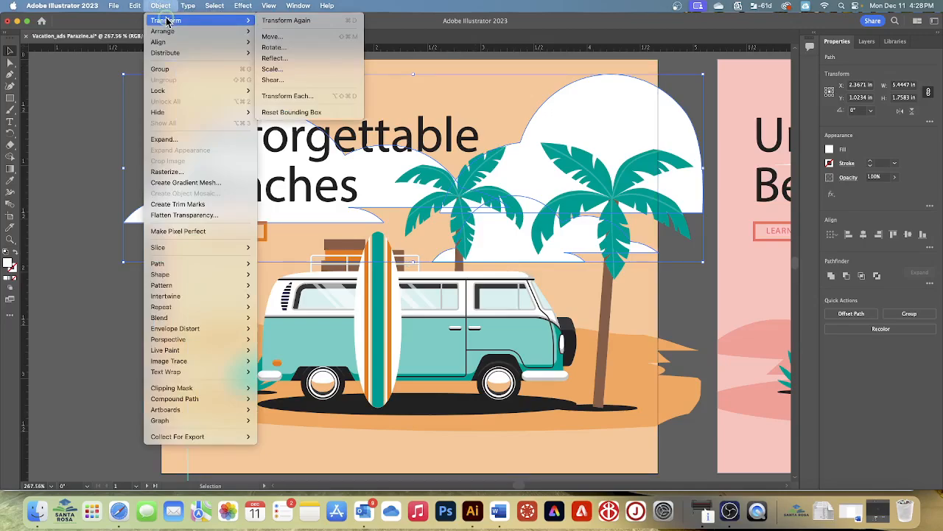
left_click(305, 96)
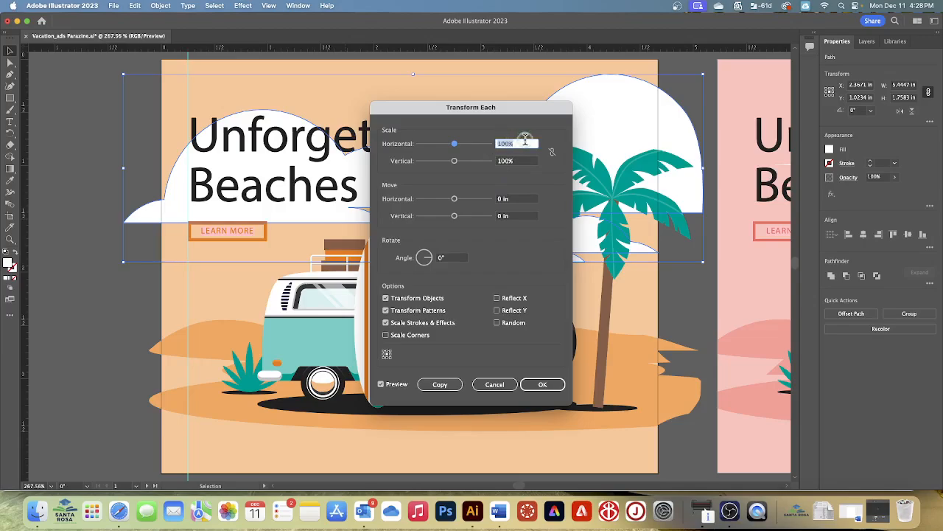
type("70")
key("Tab")
type("70")
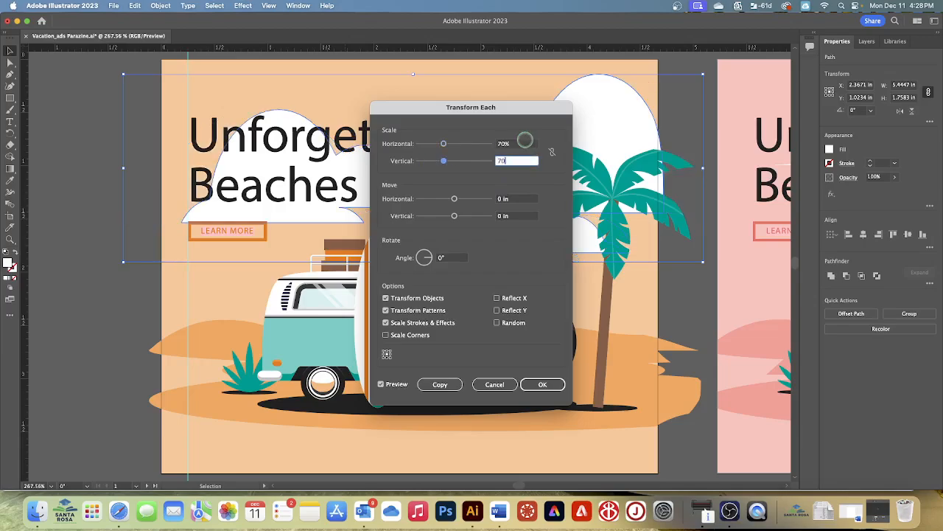
key("Tab")
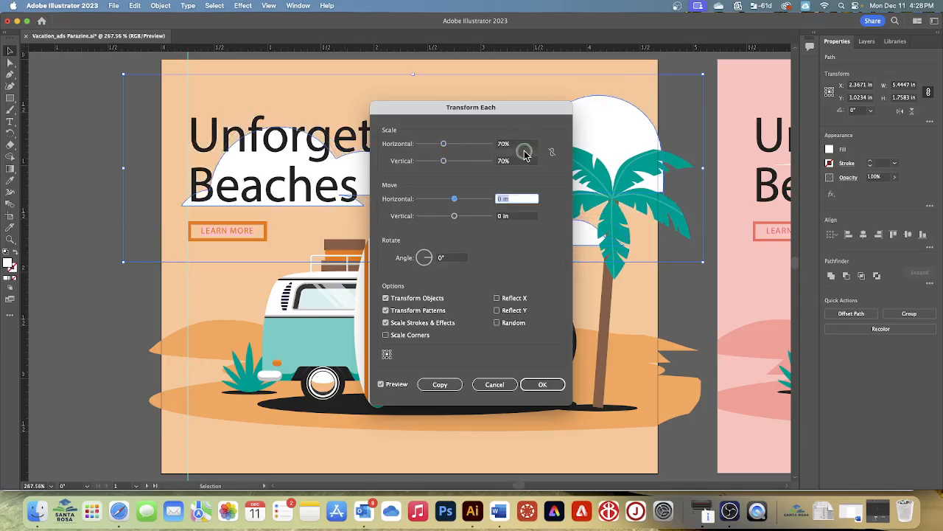
left_click(541, 384)
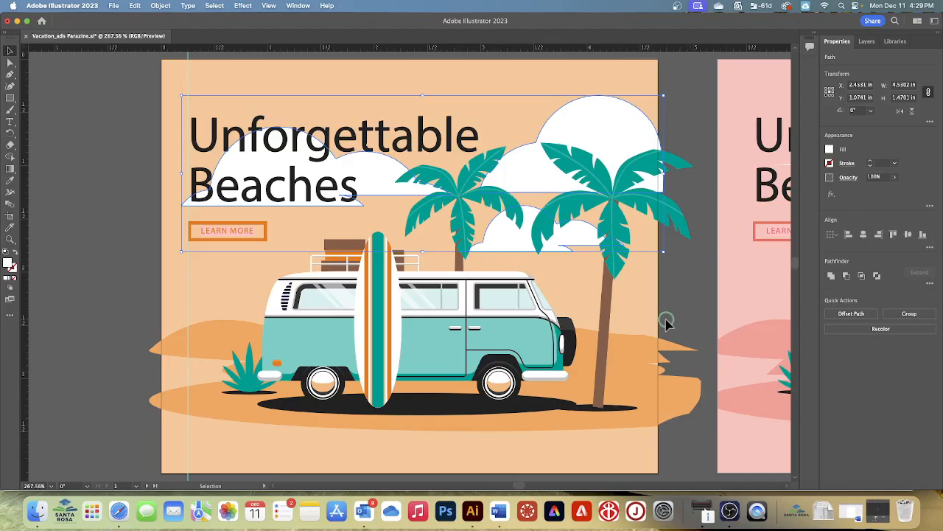
Step: Save the vacation ads document
left_click(114, 6)
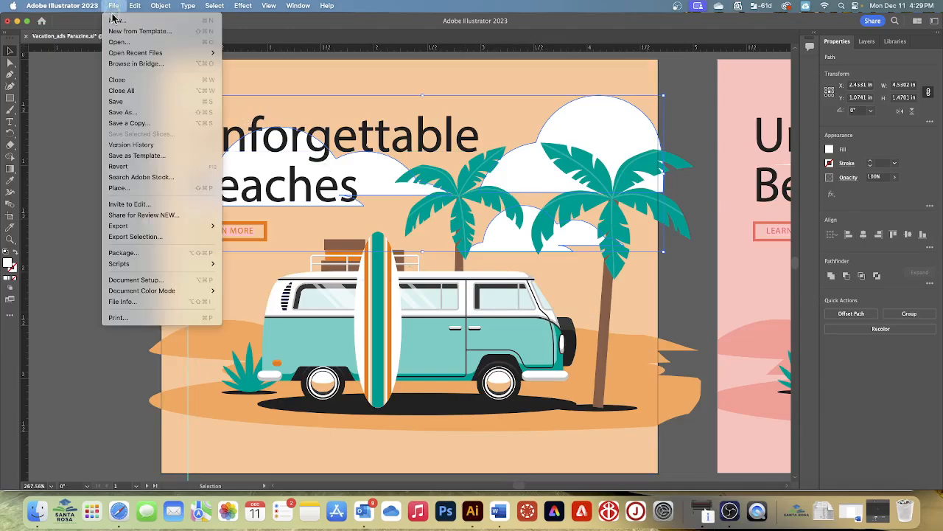
left_click(116, 101)
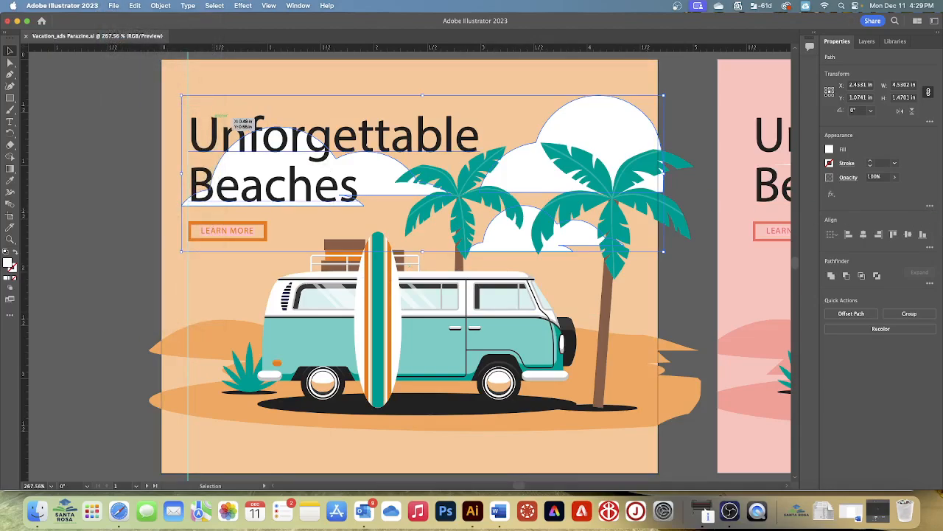